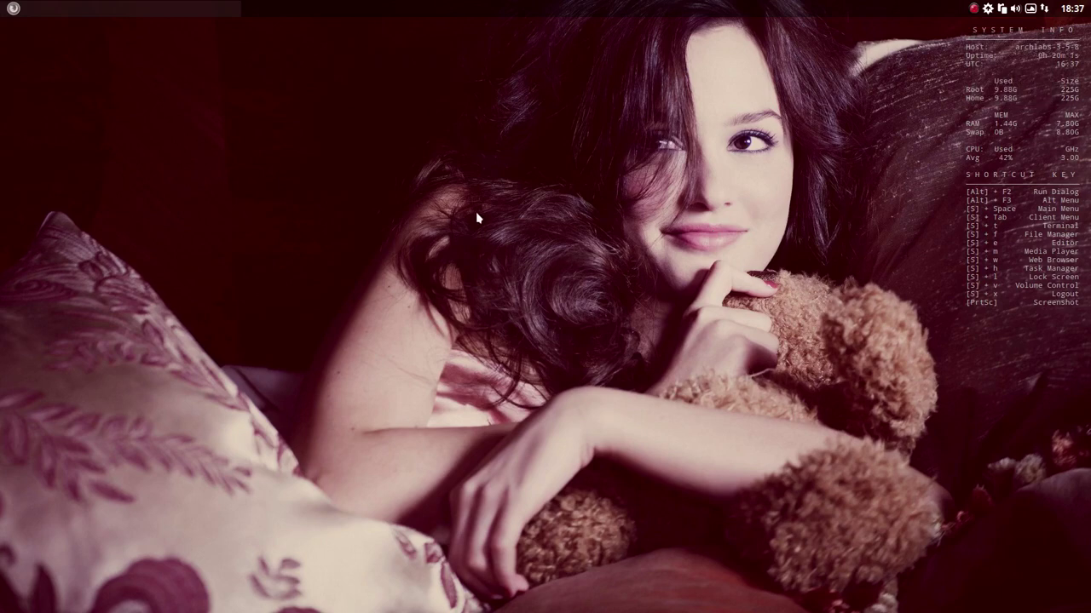
# - Open a terminal and move its window aside on the desktop
pyautogui.press('super+t')
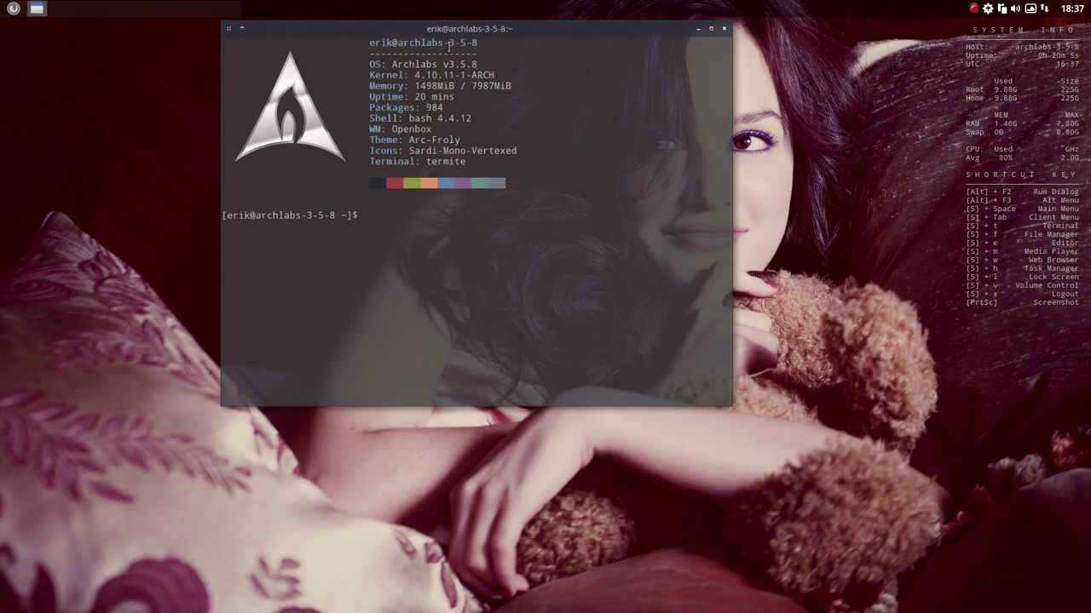
pyautogui.moveTo(449, 44); pyautogui.dragTo(473, 43)
pyautogui.moveTo(542, 39); pyautogui.dragTo(716, 44)
# - Examine the Preferences and Openbox entries of the current desktop menu
pyautogui.rightClick(147, 347)
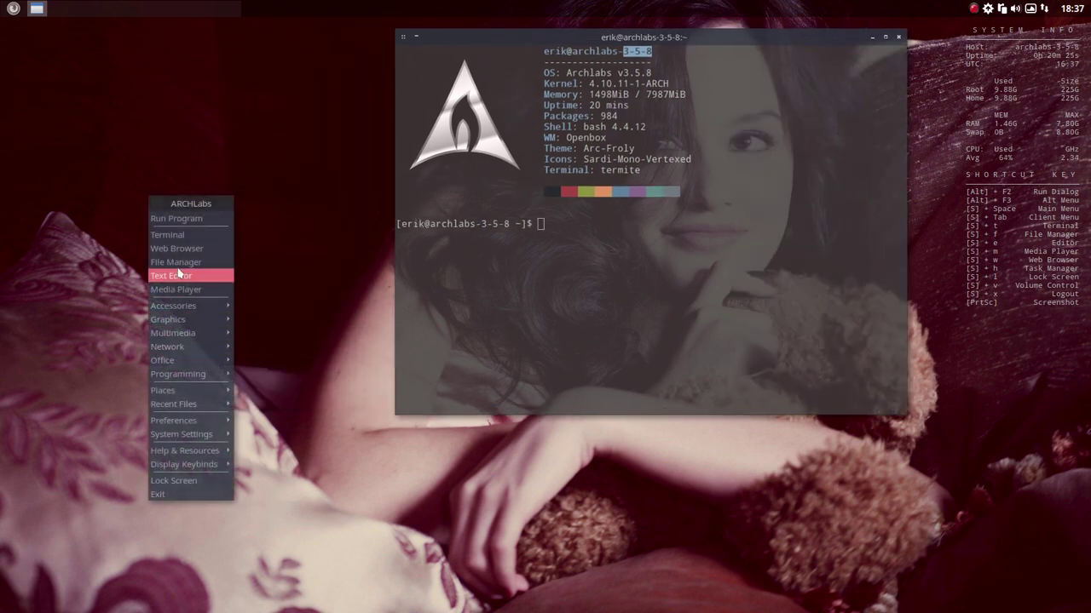
pyautogui.moveTo(207, 420)
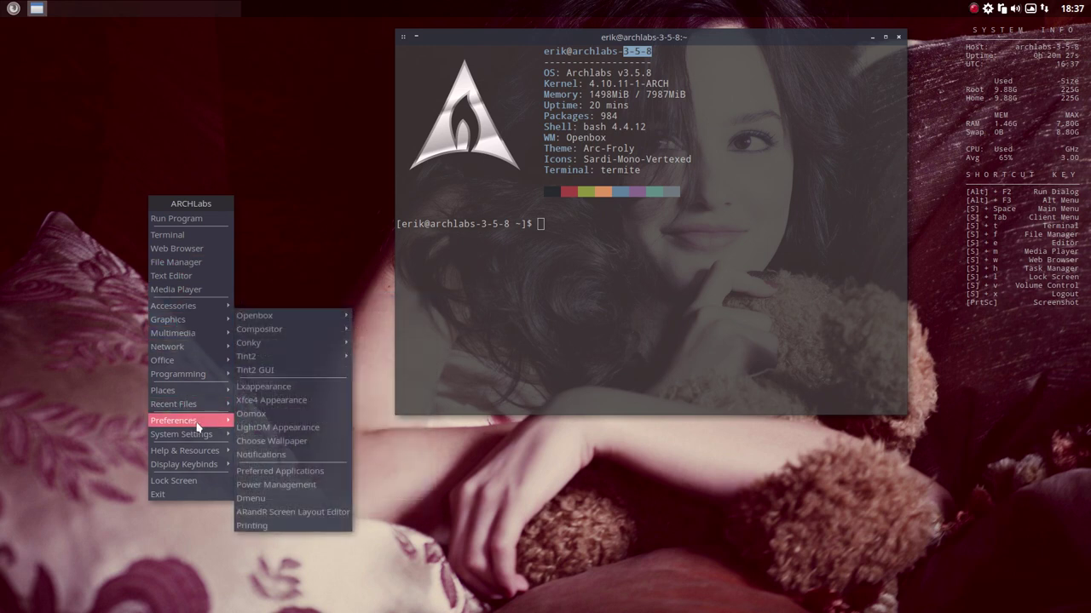
pyautogui.moveTo(279, 316)
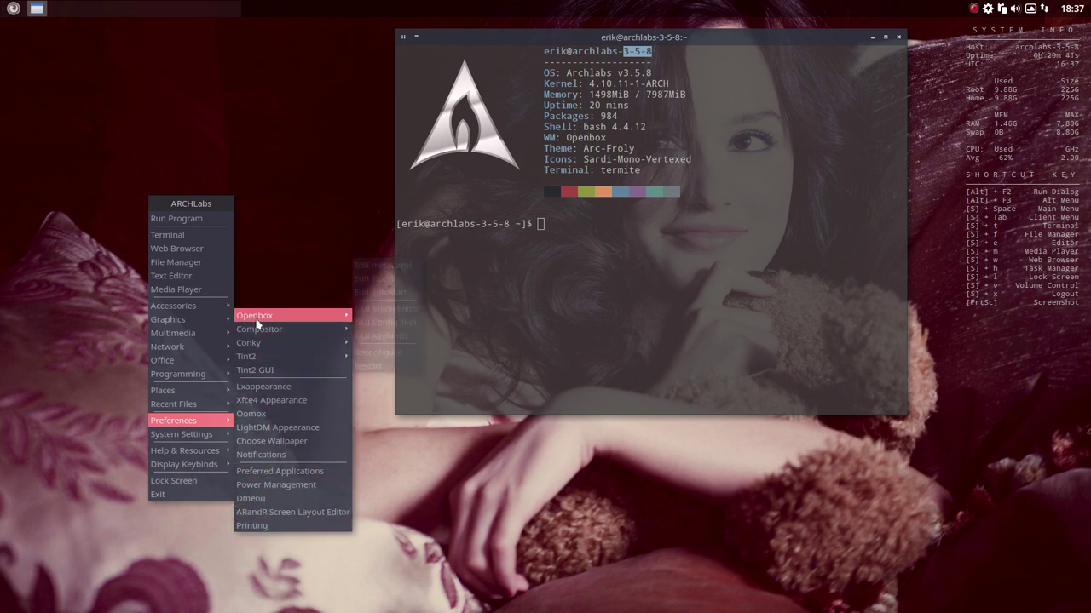
pyautogui.click(284, 213)
# - Open the .config/openbox folder of the home directory in the file manager and reposition its window
pyautogui.rightClick(285, 212)
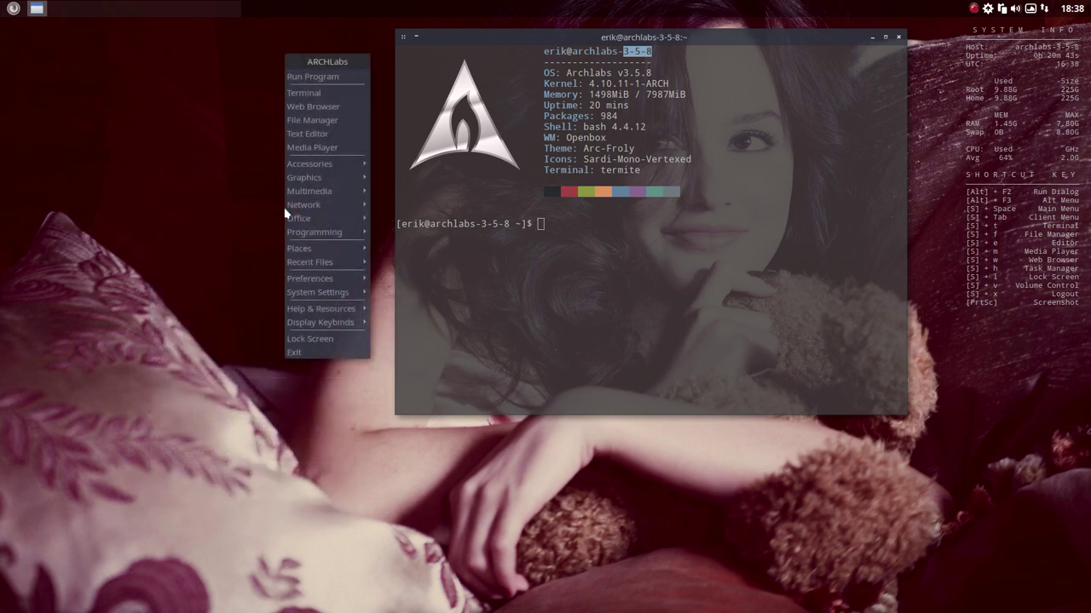
pyautogui.moveTo(300, 284)
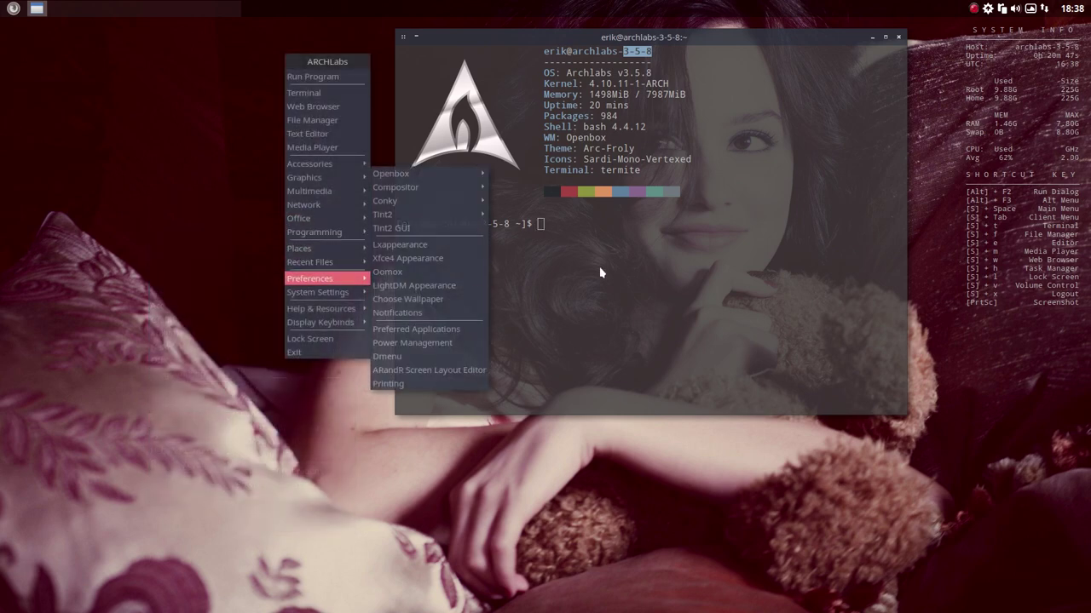
pyautogui.click(319, 119)
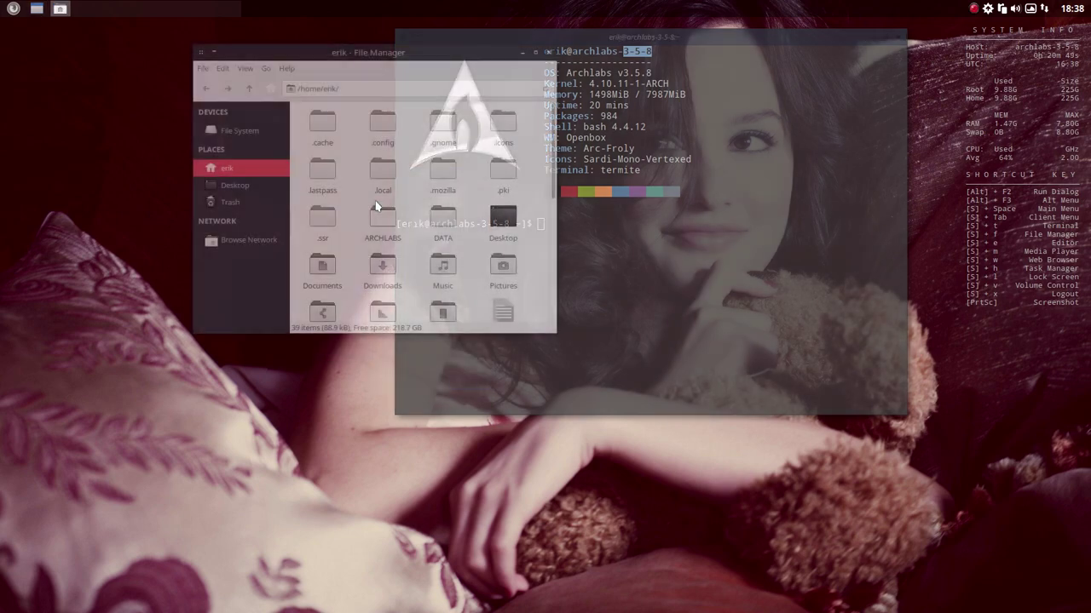
pyautogui.doubleClick(383, 131)
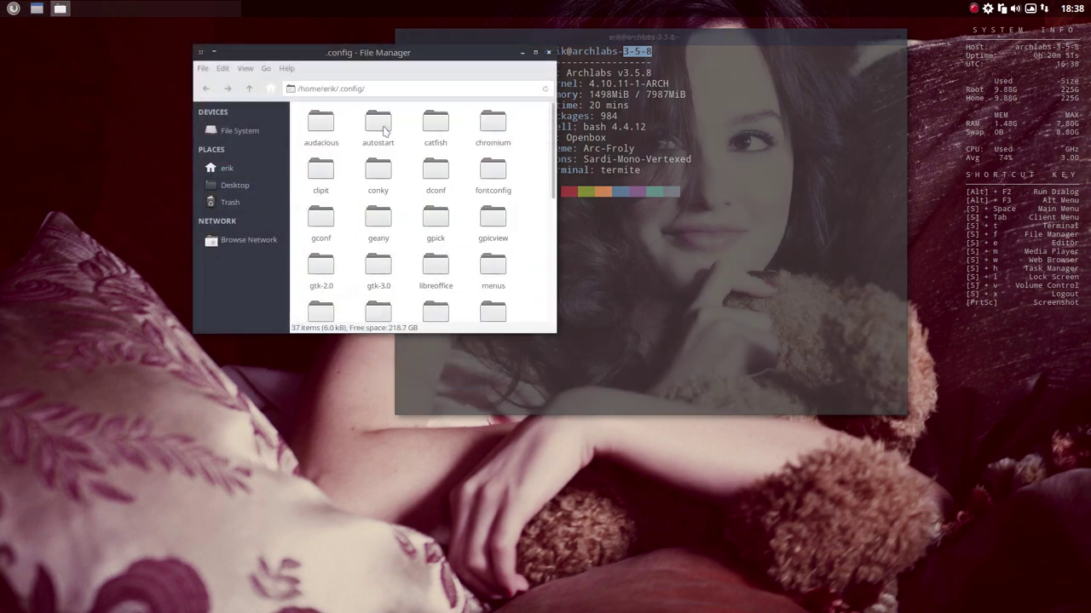
pyautogui.scroll(-2, 443, 276)
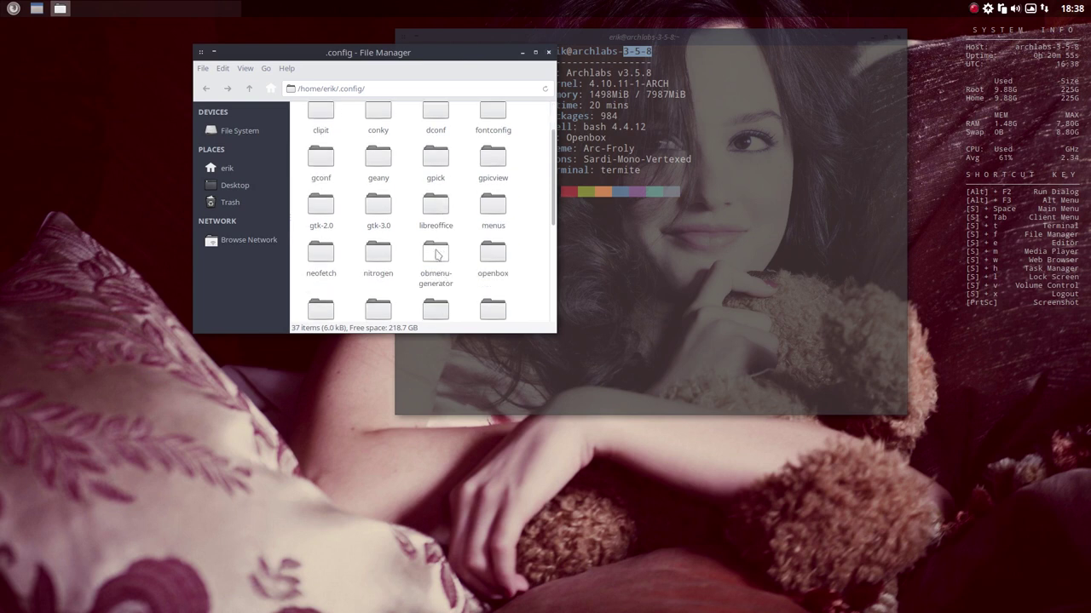
pyautogui.doubleClick(493, 252)
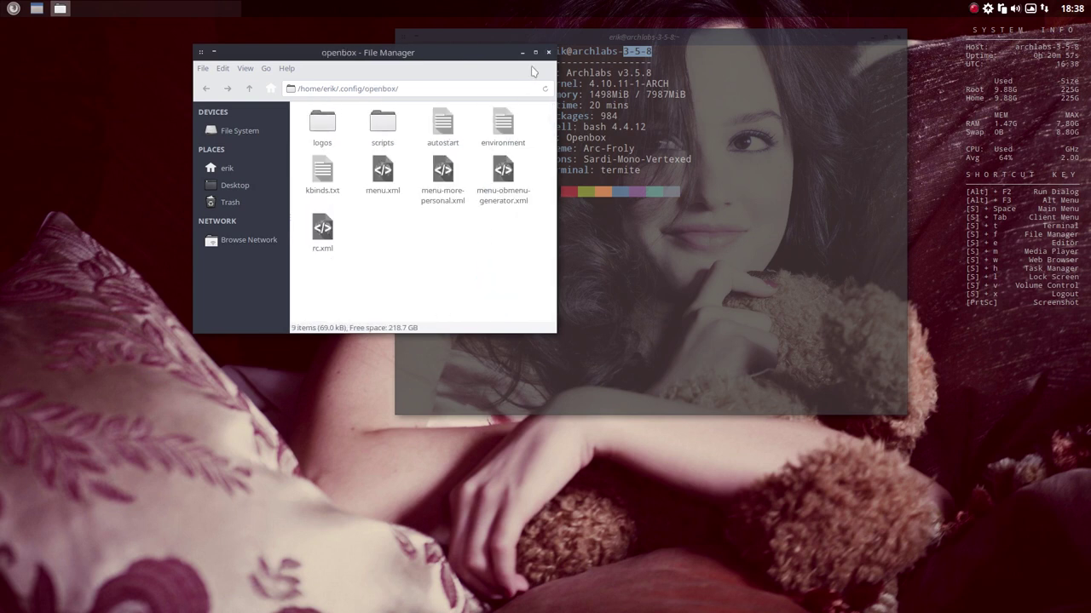
pyautogui.moveTo(445, 51); pyautogui.dragTo(408, 110)
# - Rename menu.xml in the openbox folder to menu.xml-original
pyautogui.click(346, 235)
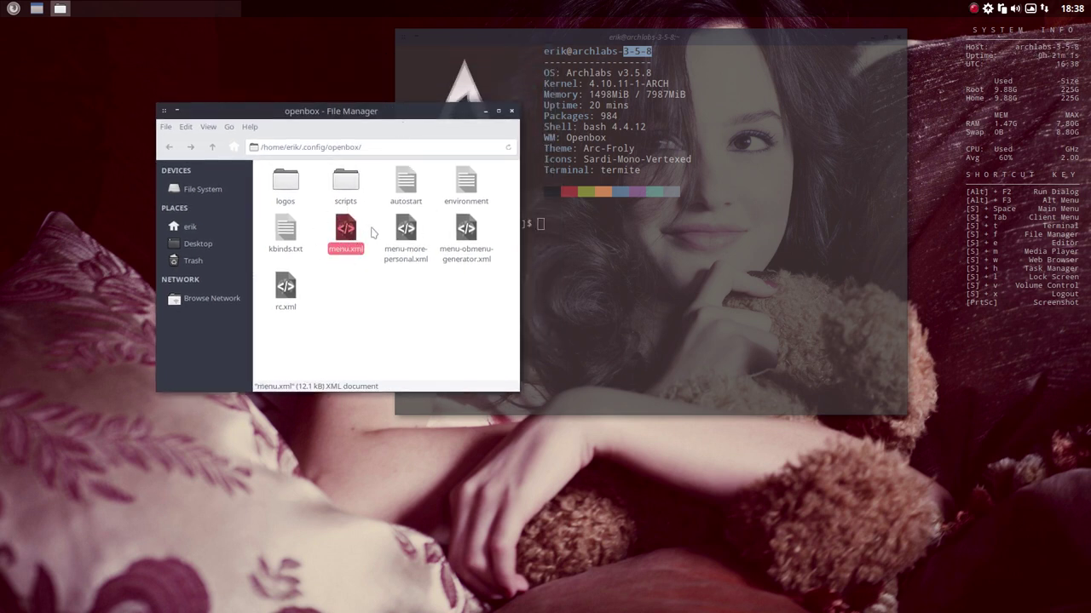
pyautogui.click(466, 235)
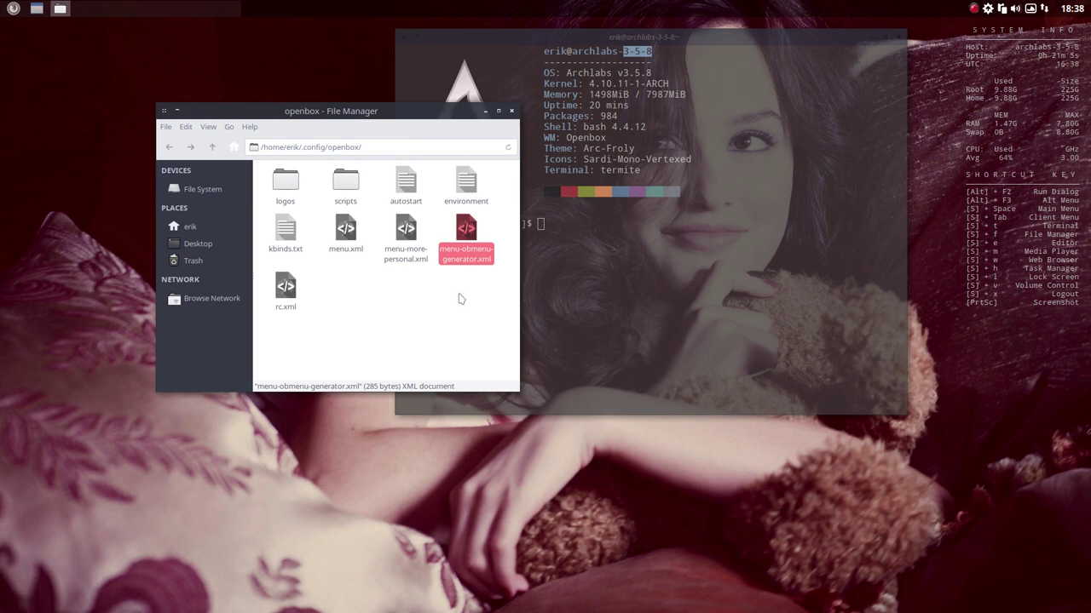
pyautogui.click(410, 294)
pyautogui.click(345, 230)
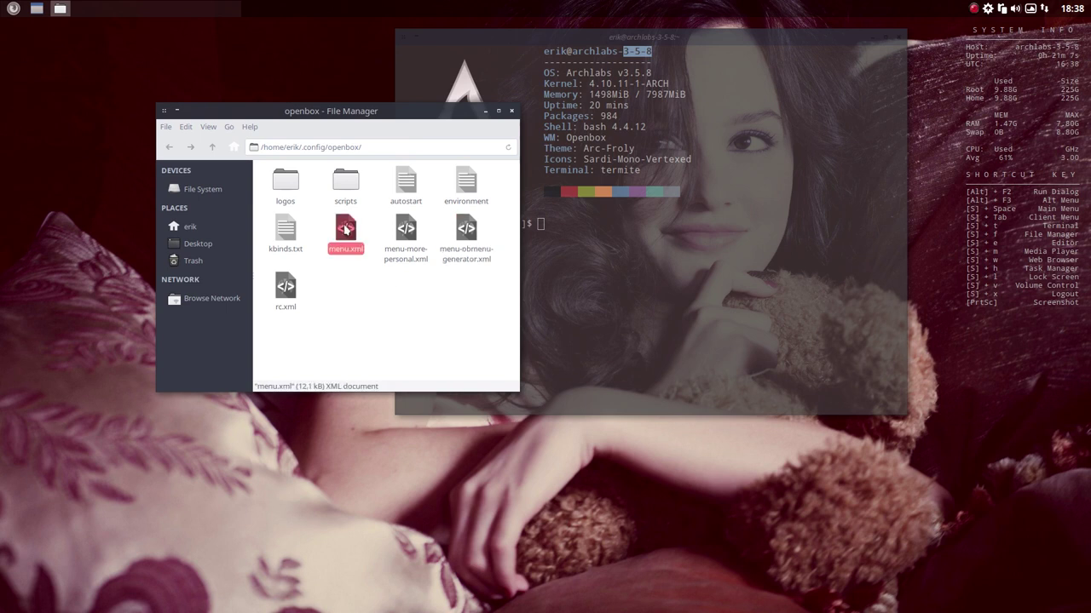
pyautogui.press('F2')
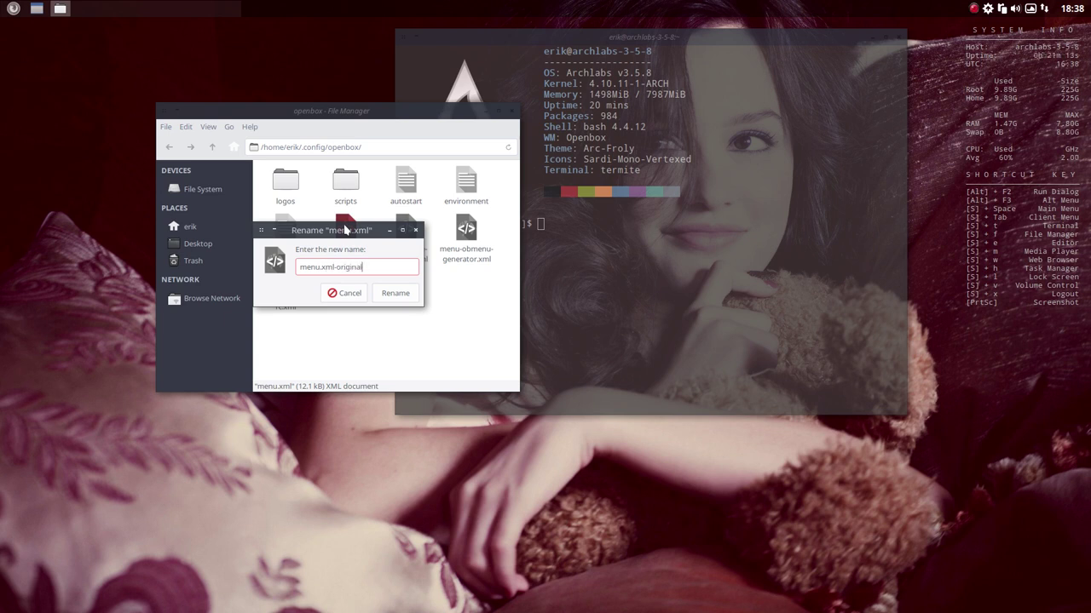
pyautogui.click(398, 299)
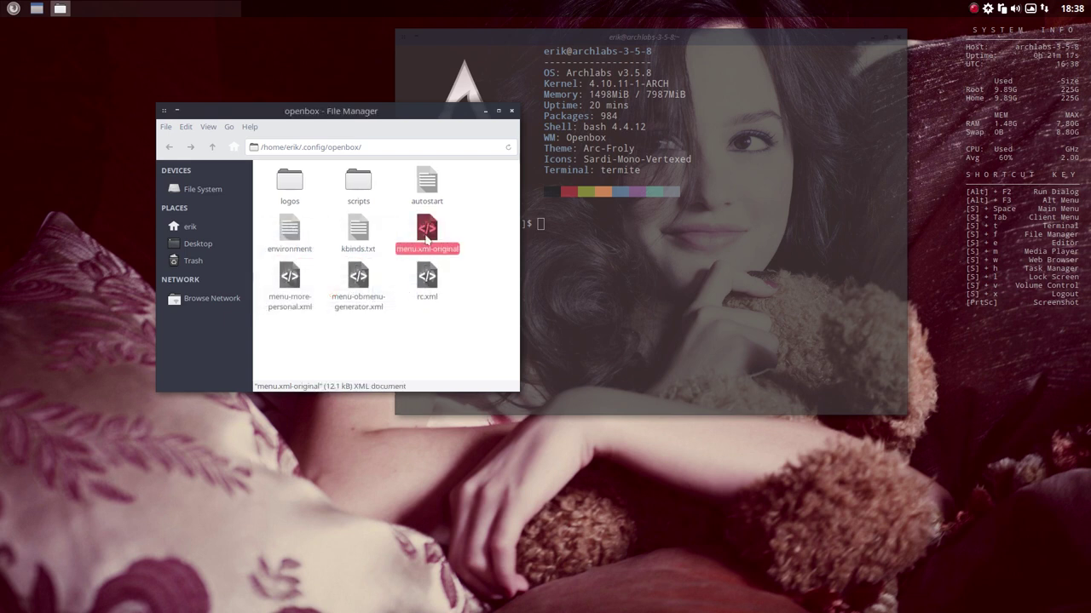
# - Rename menu-obmenu-generator.xml in the openbox folder to menu.xml
pyautogui.click(359, 281)
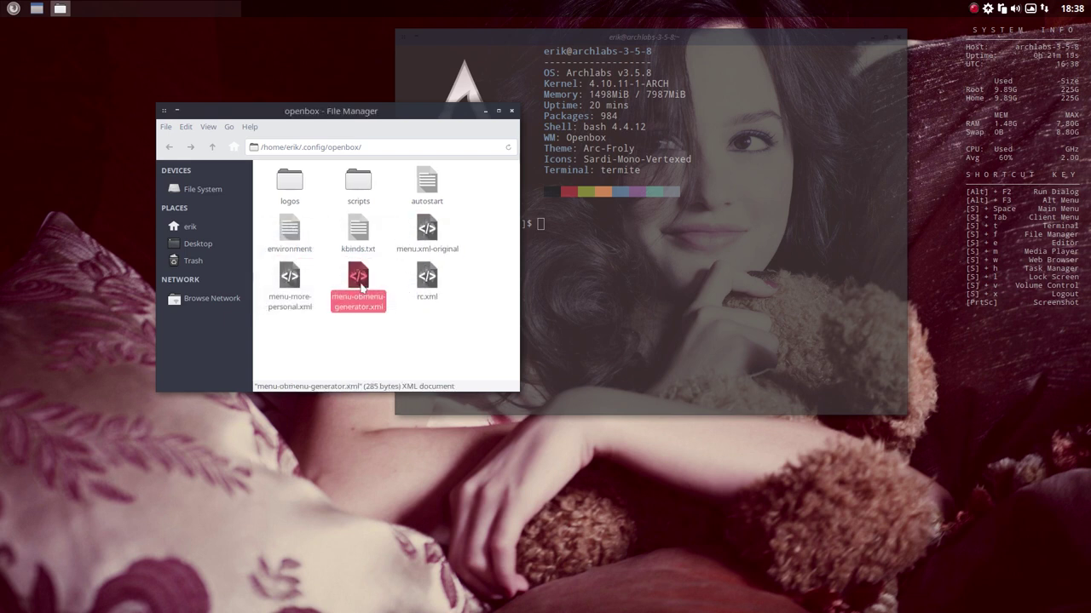
pyautogui.press('F2')
pyautogui.press('Right')
pyautogui.press('BackSpace')
pyautogui.press('BackSpace')
pyautogui.press('BackSpace')
pyautogui.press('BackSpace')
pyautogui.press('BackSpace')
pyautogui.press('BackSpace')
pyautogui.press('BackSpace')
pyautogui.press('BackSpace')
pyautogui.press('BackSpace')
pyautogui.press('BackSpace')
pyautogui.press('BackSpace')
pyautogui.press('BackSpace')
pyautogui.press('BackSpace')
pyautogui.press('BackSpace')
pyautogui.press('BackSpace')
pyautogui.press('BackSpace')
pyautogui.press('BackSpace')
pyautogui.press('Return')
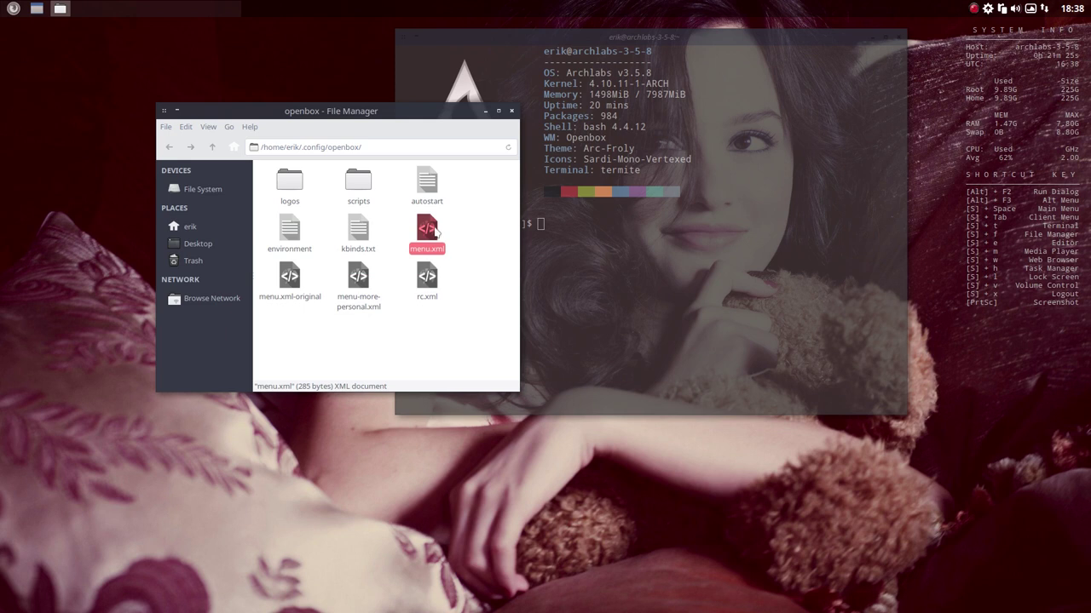
# - Look up the Openbox restart option, then display the Openbox keybinds in a new window and move it up the desktop
pyautogui.rightClick(316, 449)
pyautogui.moveTo(358, 506)
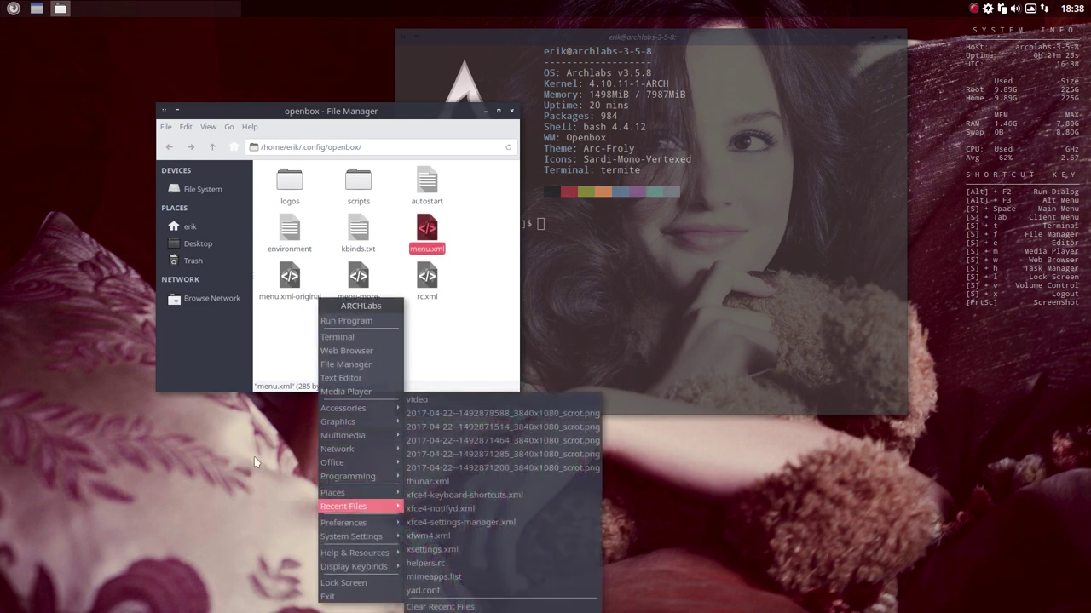
pyautogui.moveTo(371, 526)
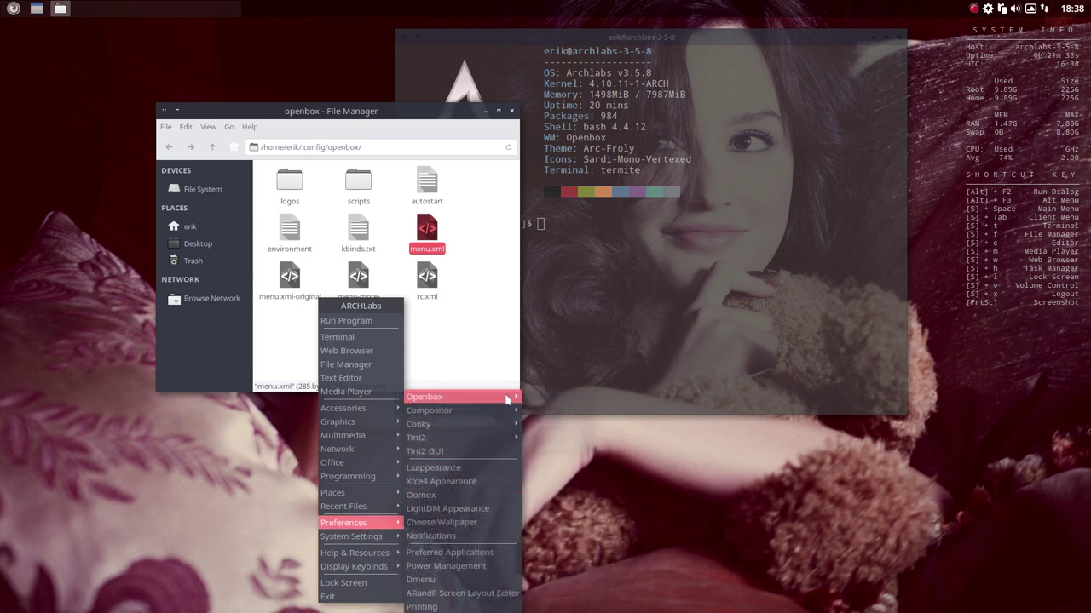
pyautogui.moveTo(512, 398)
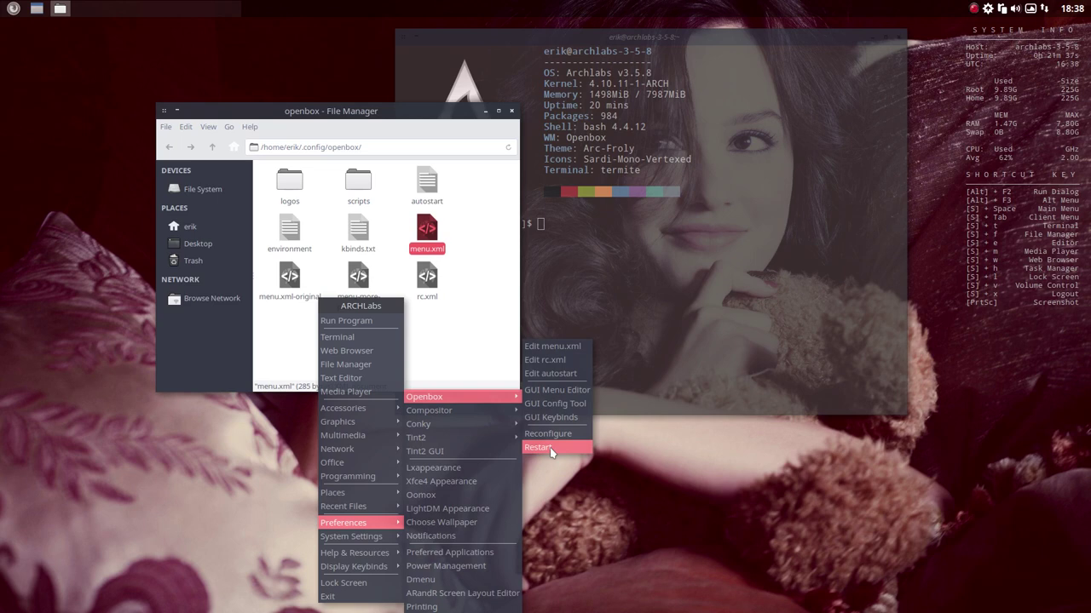
pyautogui.moveTo(399, 567)
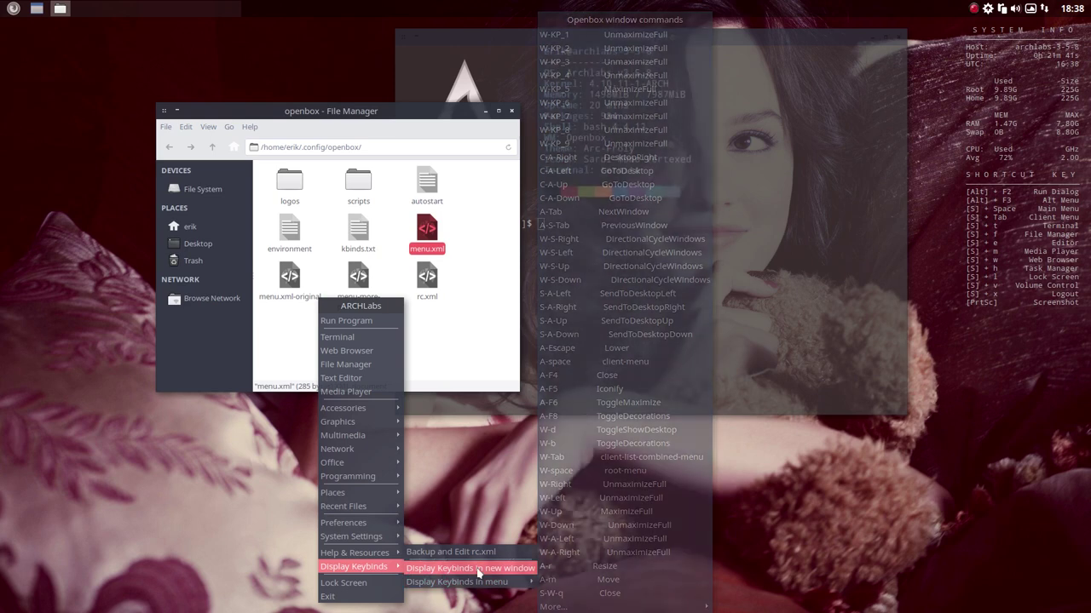
pyautogui.click(478, 569)
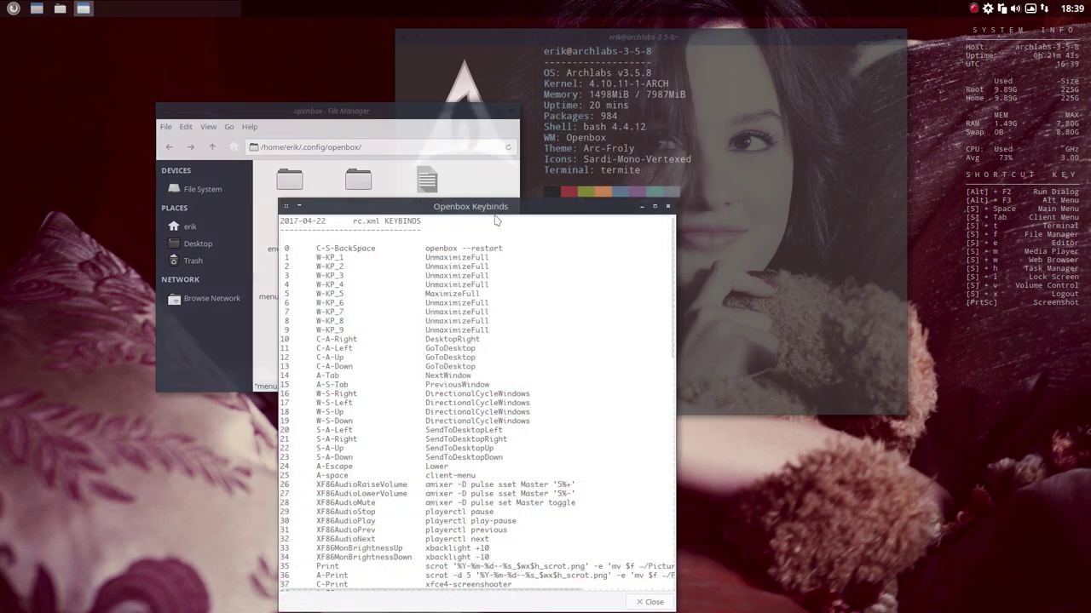
pyautogui.moveTo(499, 215); pyautogui.dragTo(463, 76)
# - Read through the keybinds list, highlight the openbox --restart entry, and close the keybinds window
pyautogui.scroll(-10, 475, 292)
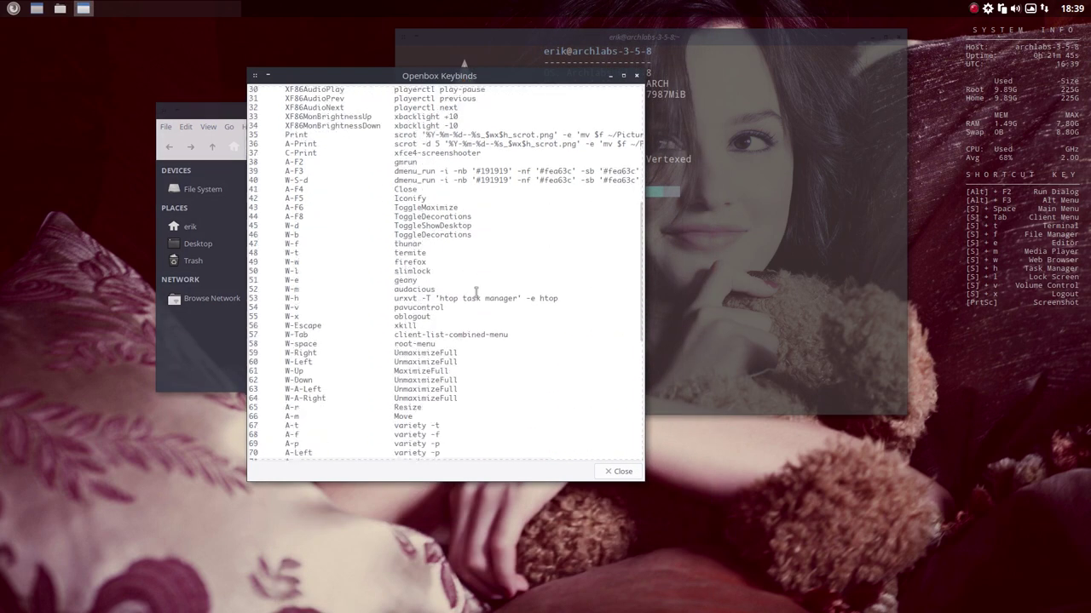
pyautogui.scroll(-11, 476, 292)
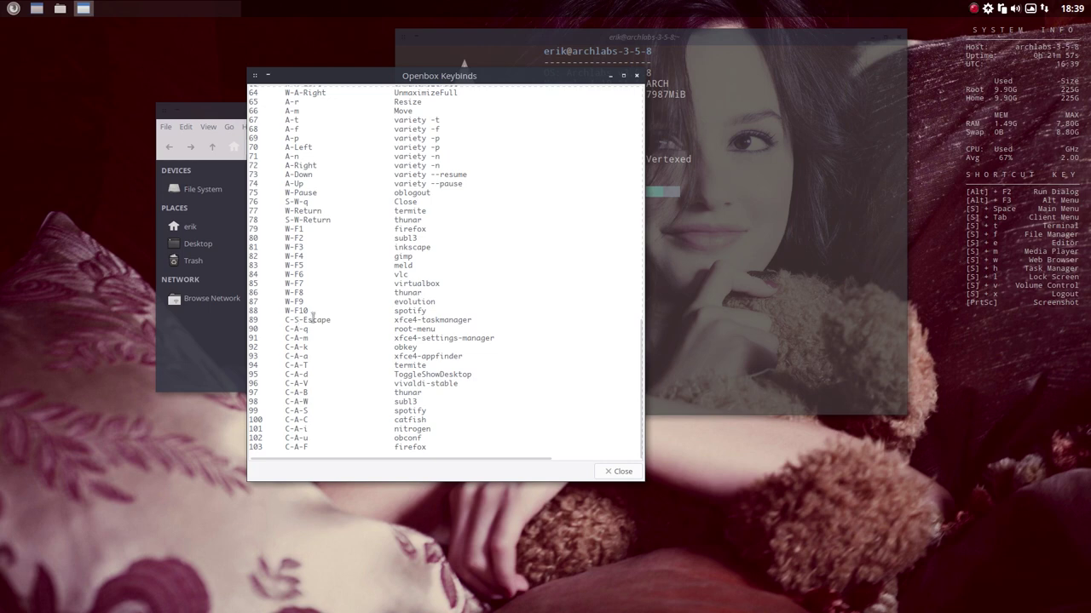
pyautogui.scroll(3, 289, 267)
pyautogui.scroll(14, 289, 266)
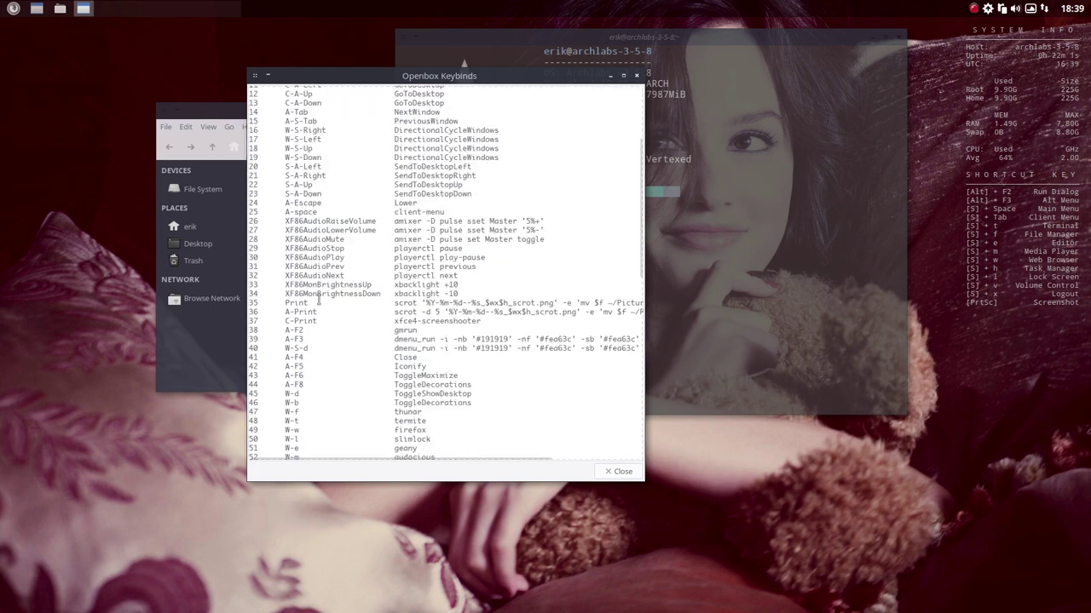
pyautogui.scroll(3, 318, 300)
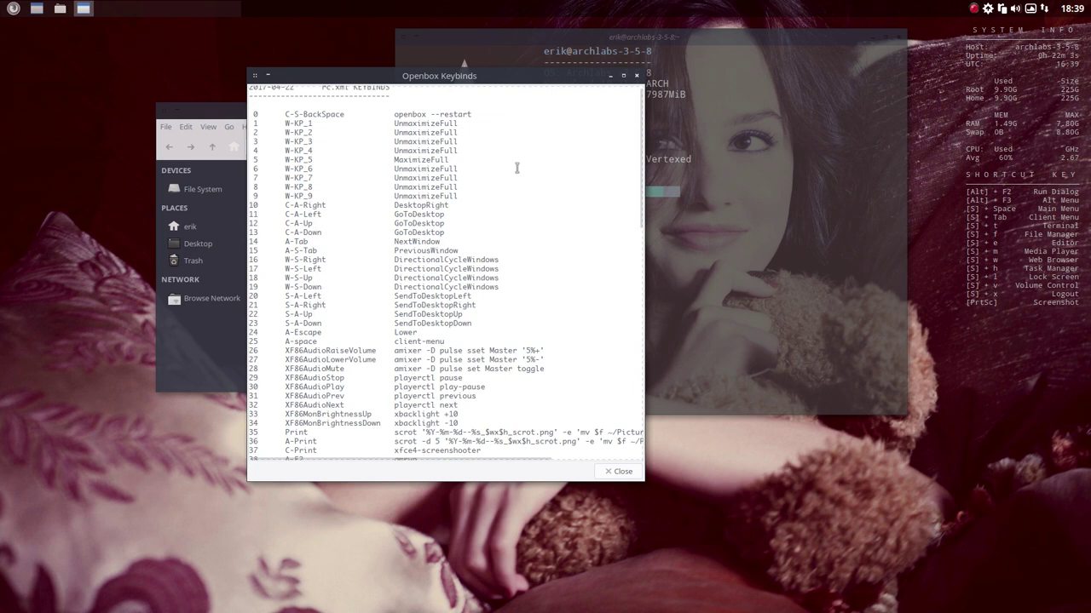
pyautogui.moveTo(470, 113); pyautogui.dragTo(284, 113)
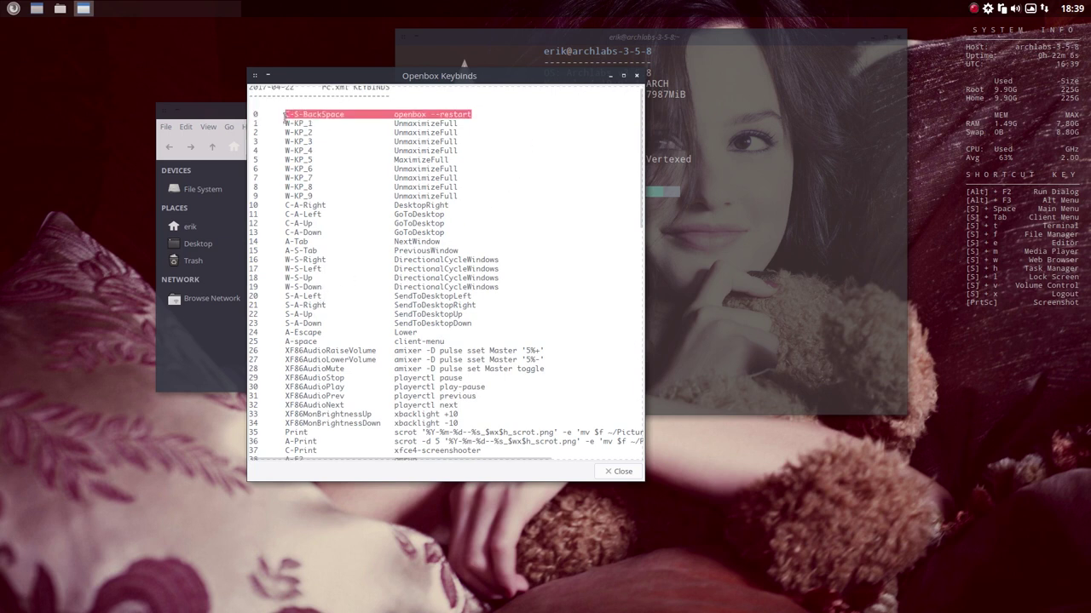
pyautogui.click(637, 76)
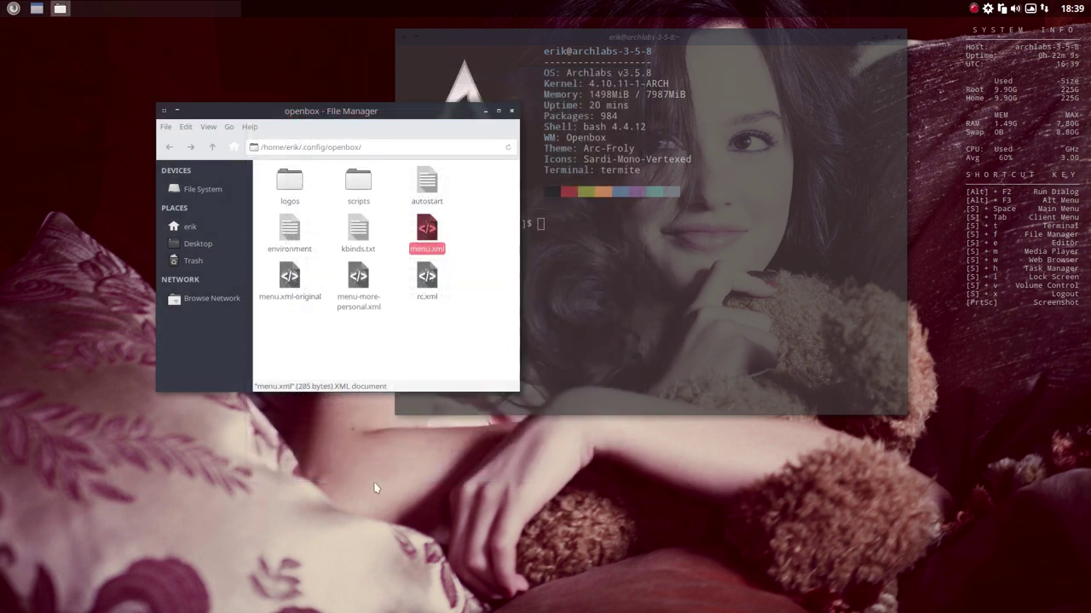
# - Restart Openbox to load the replaced menu file and check the desktop menu
pyautogui.rightClick(352, 472)
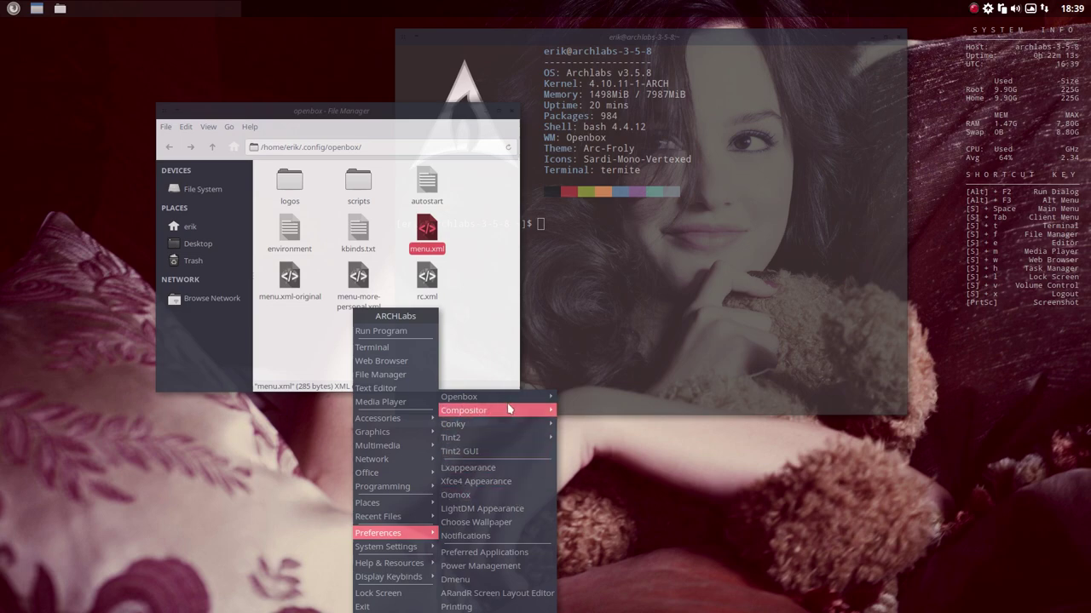
pyautogui.click(573, 447)
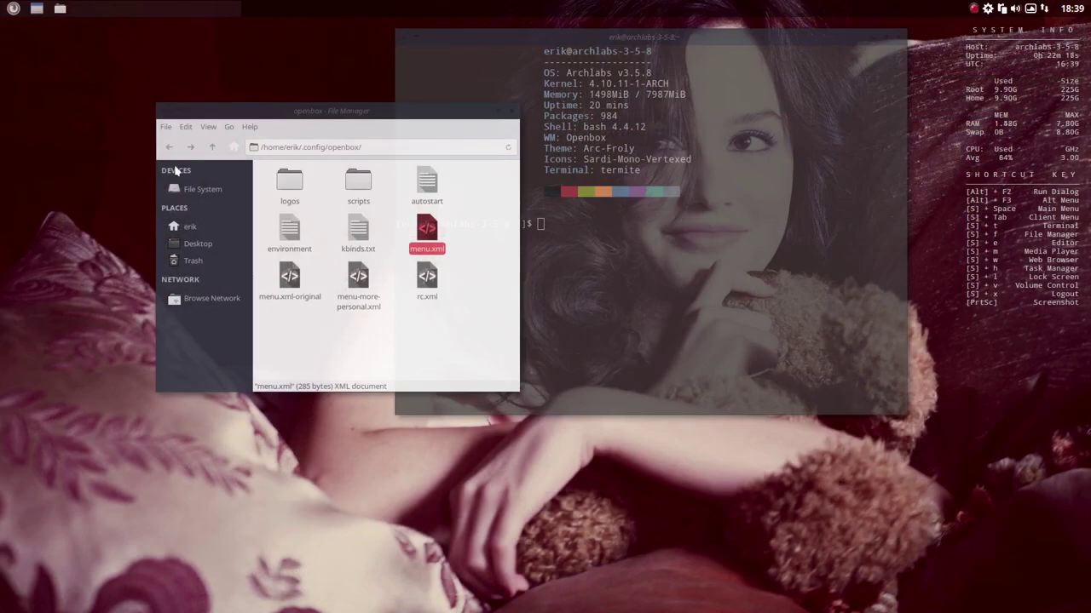
pyautogui.rightClick(195, 438)
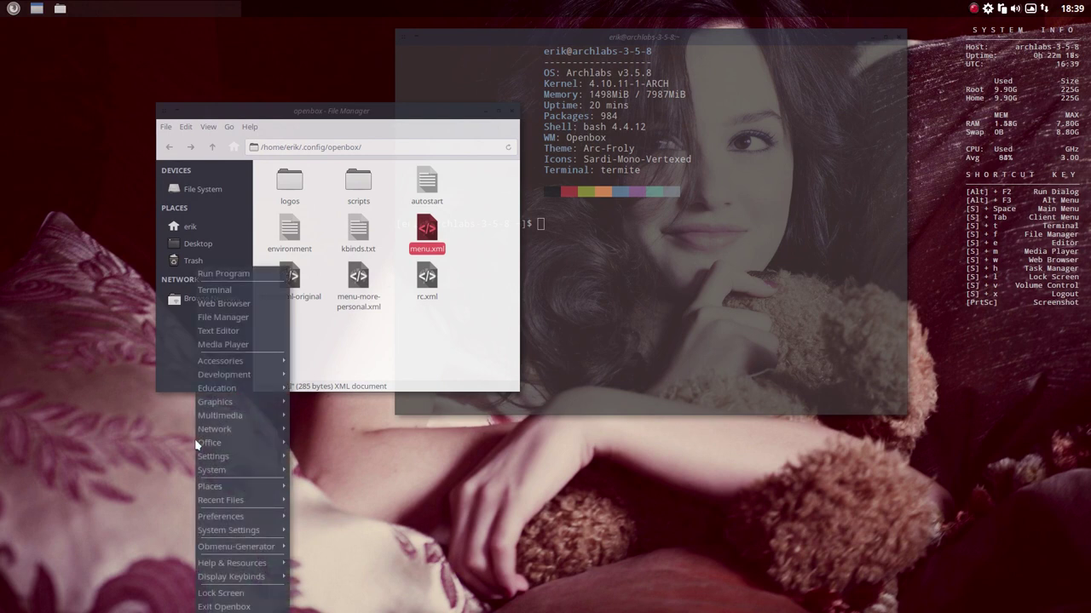
pyautogui.click(92, 312)
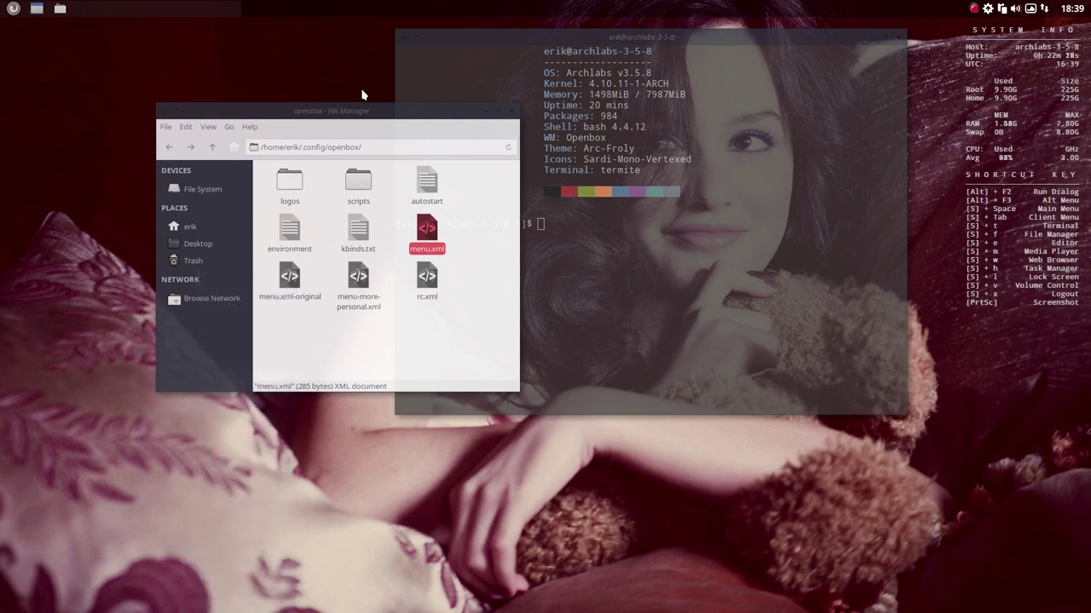
# - Minimize the file manager and look through the application categories of the new desktop menu, such as Accessories and Graphics
pyautogui.click(485, 111)
pyautogui.rightClick(207, 292)
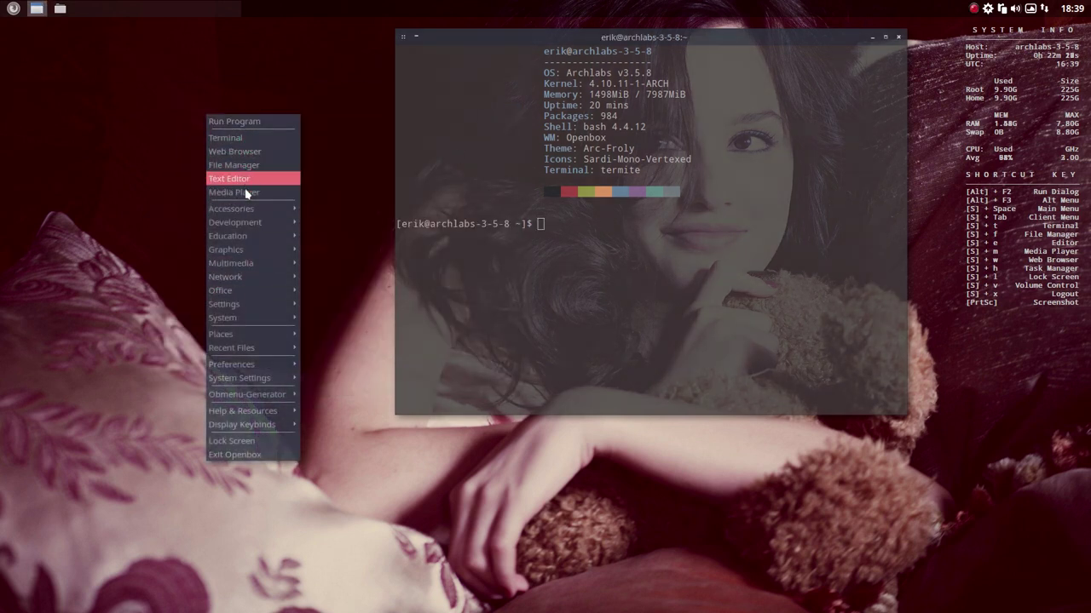
pyautogui.moveTo(247, 211)
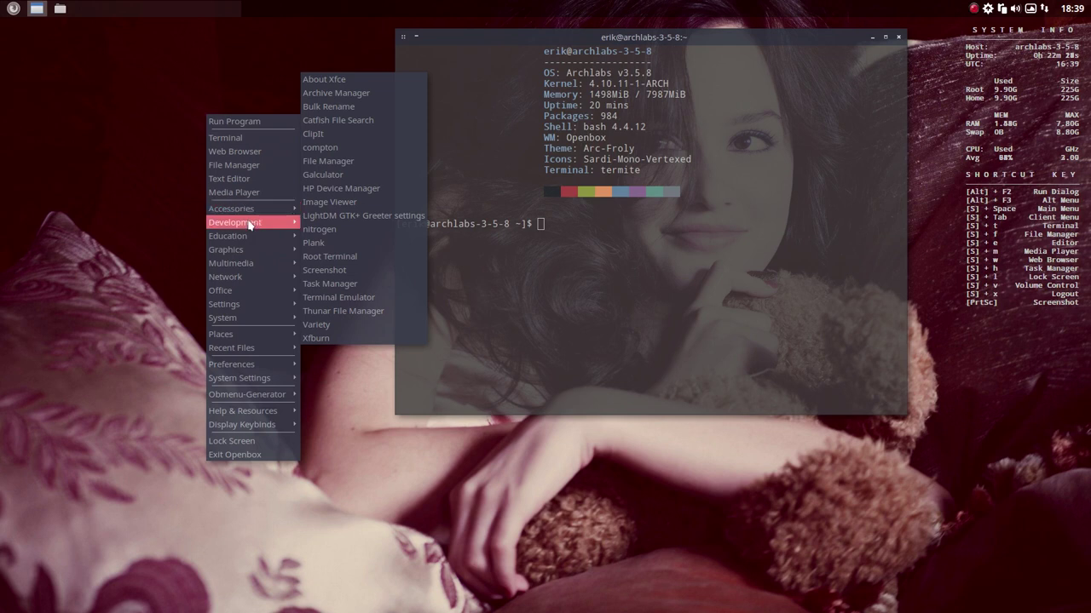
pyautogui.moveTo(258, 238)
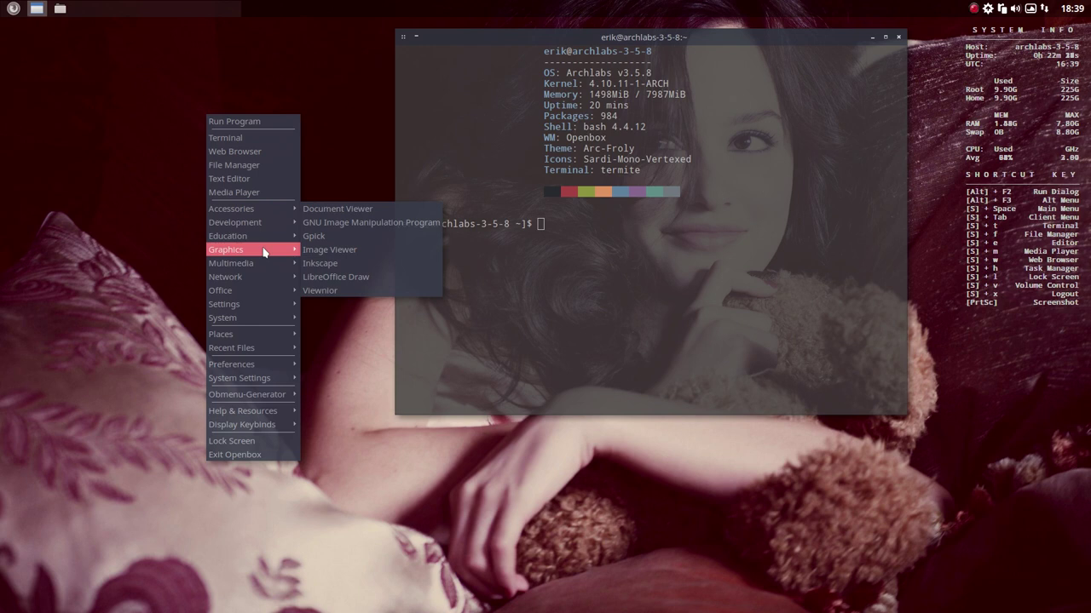
# - Generate a pipe menu with Obmenu-Generator, then generate a static menu without icons
pyautogui.moveTo(269, 399)
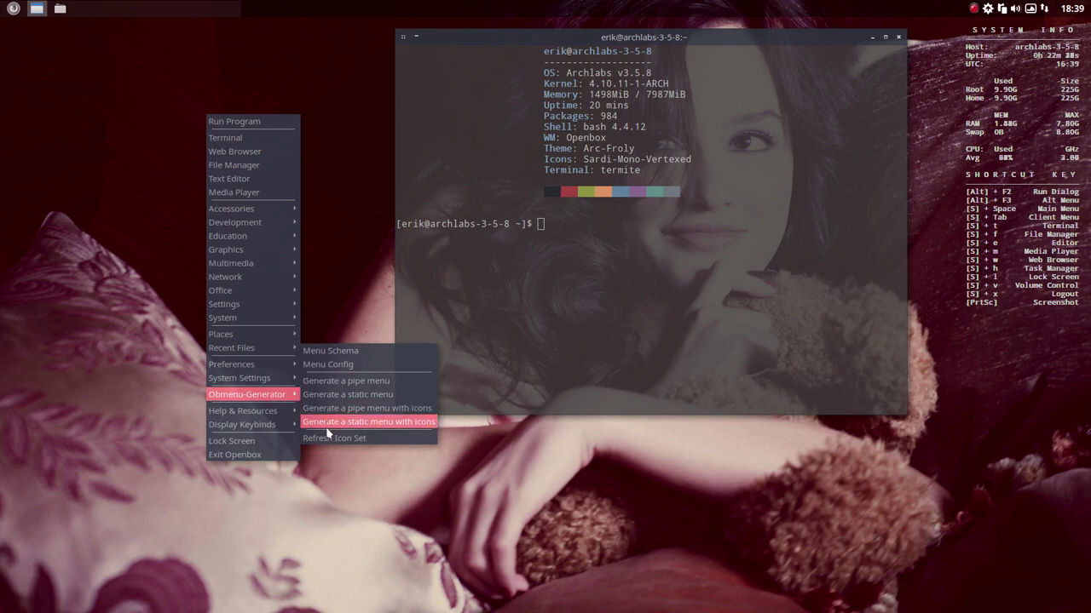
pyautogui.click(343, 383)
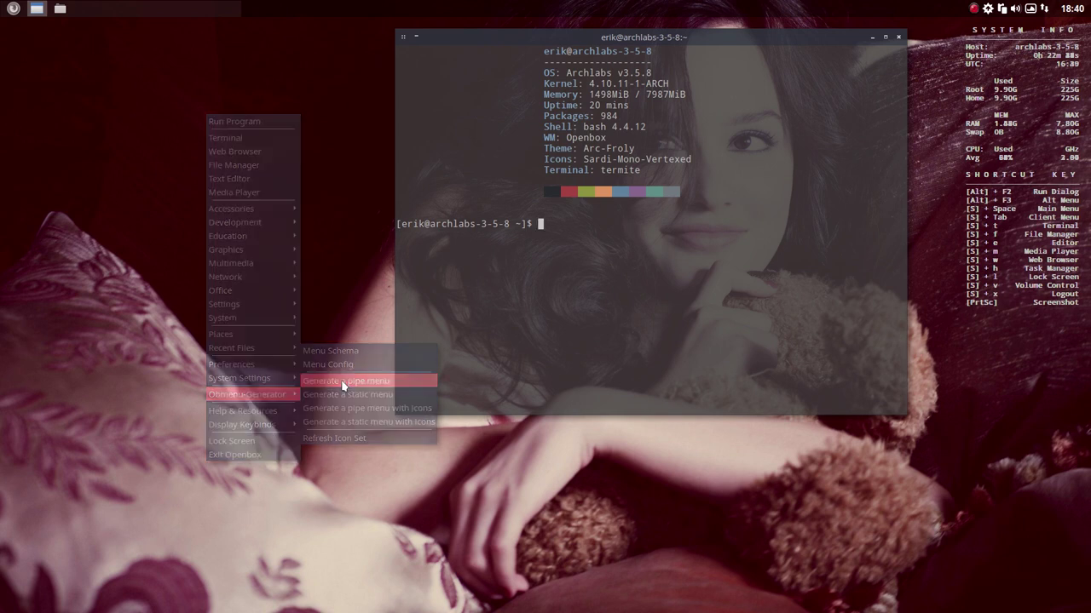
pyautogui.rightClick(180, 339)
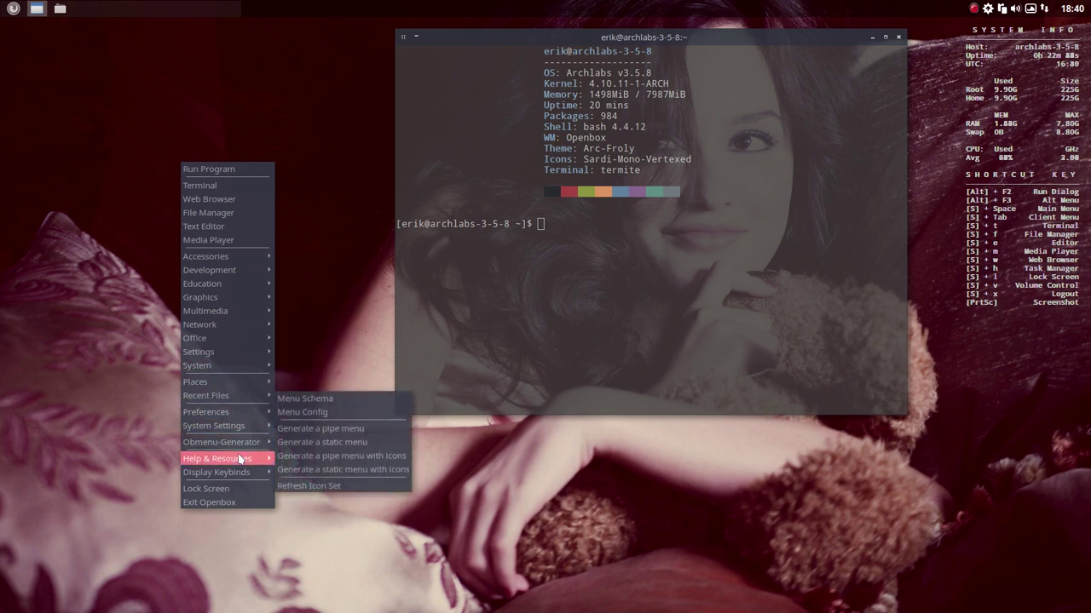
pyautogui.moveTo(247, 448)
pyautogui.click(314, 442)
# - Examine the regenerated desktop menu, including the System Settings and Obmenu-Generator submenus, and close it
pyautogui.rightClick(214, 343)
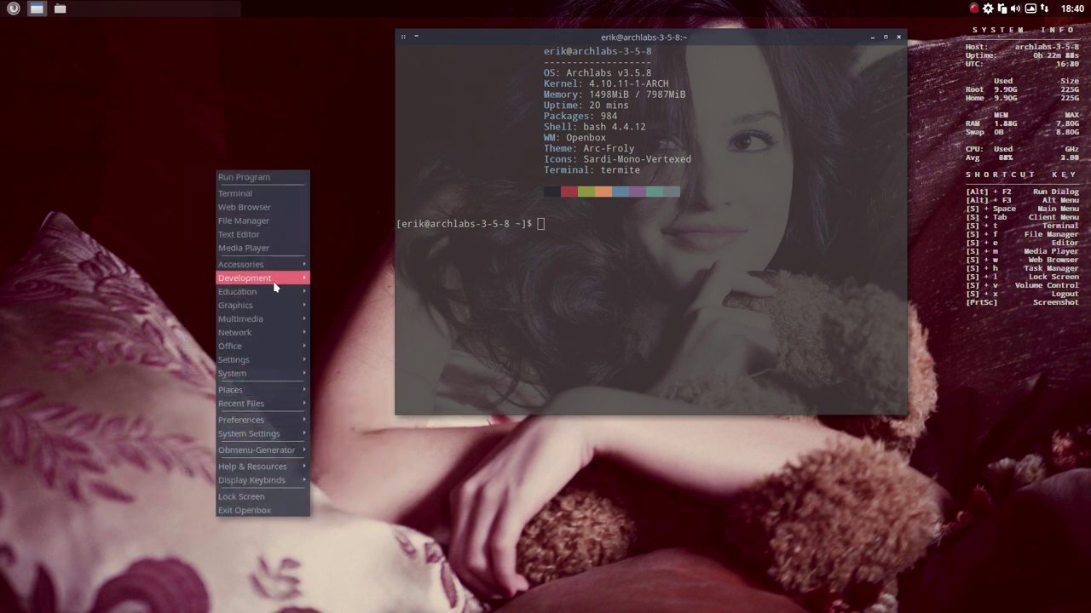
pyautogui.moveTo(264, 422)
pyautogui.click(186, 406)
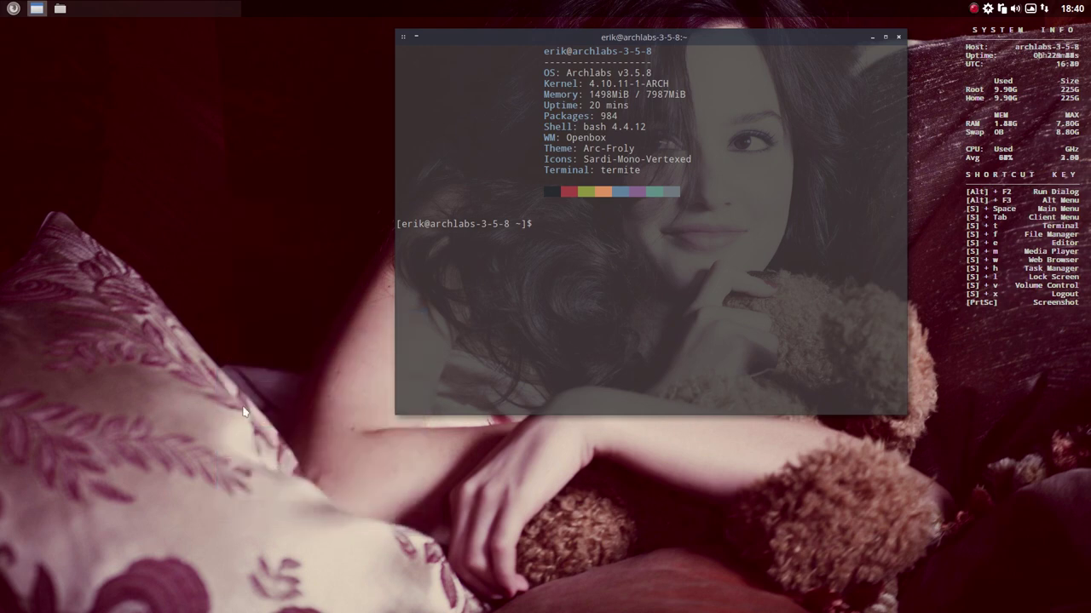
pyautogui.rightClick(242, 407)
pyautogui.click(227, 386)
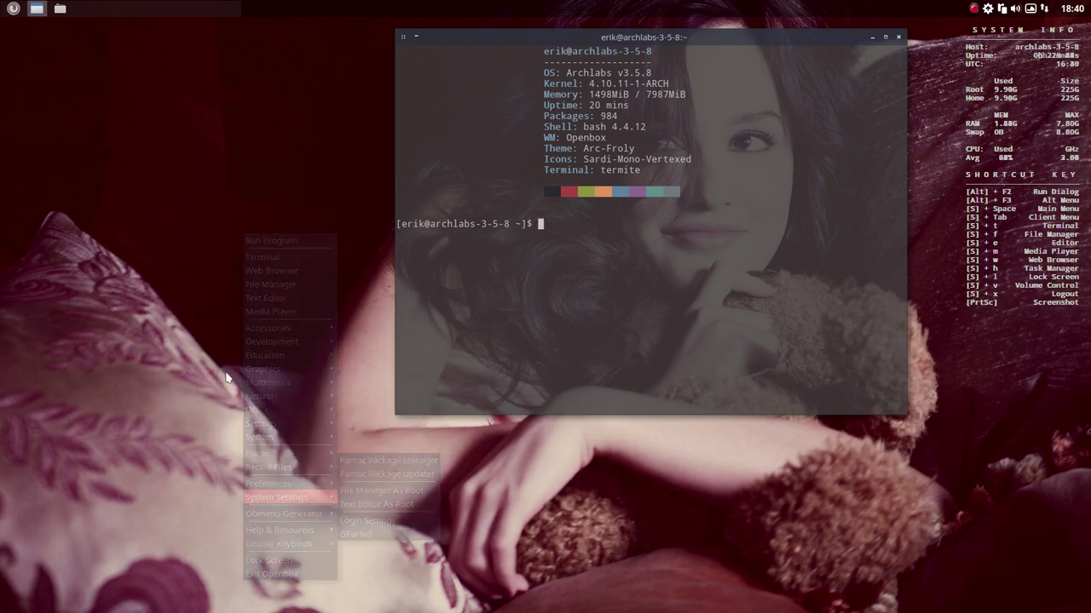
pyautogui.rightClick(226, 376)
pyautogui.moveTo(308, 480)
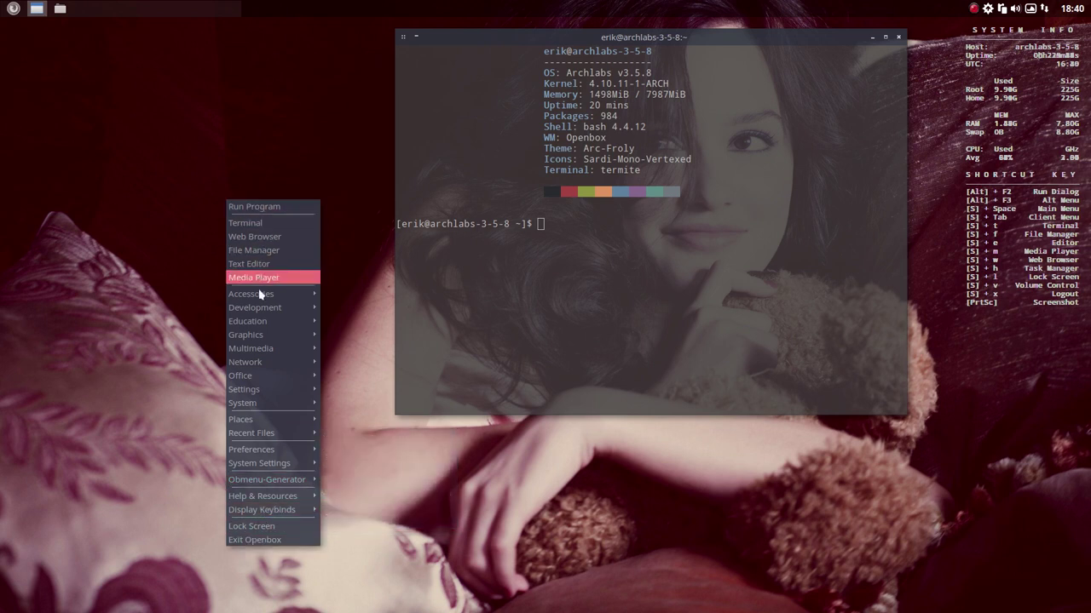
pyautogui.moveTo(275, 482)
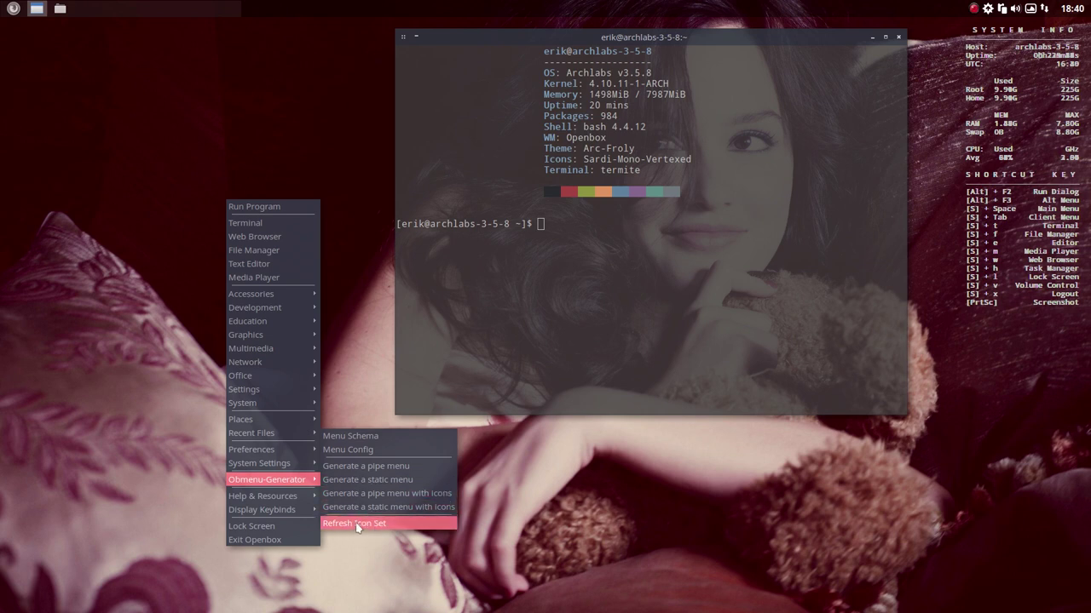
pyautogui.click(346, 326)
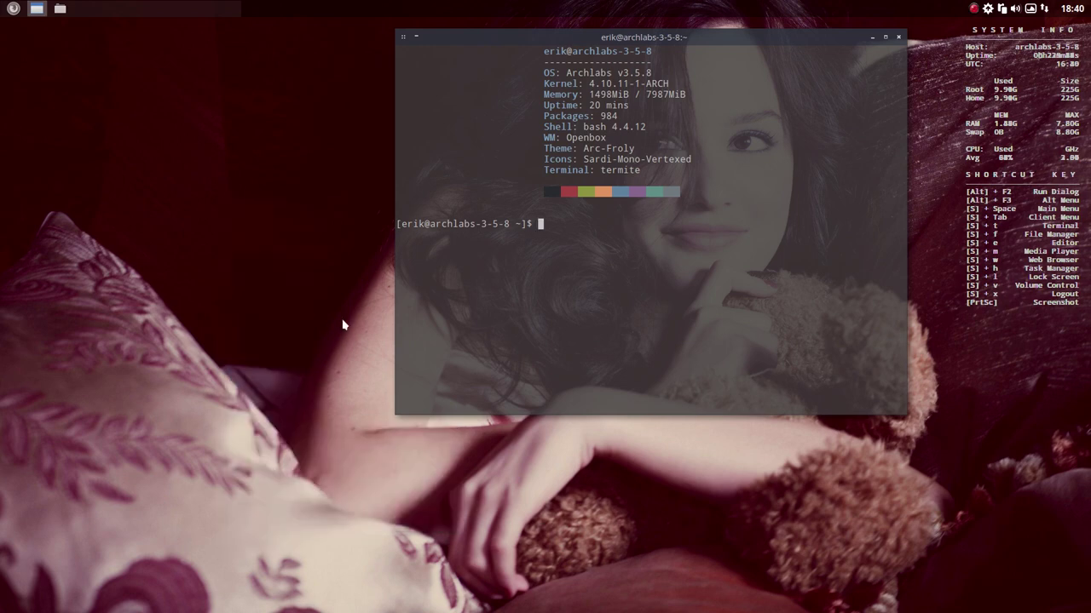
# - Restore the openbox folder window and rename menu.xml to menu-obmenu-generated.xml
pyautogui.click(60, 9)
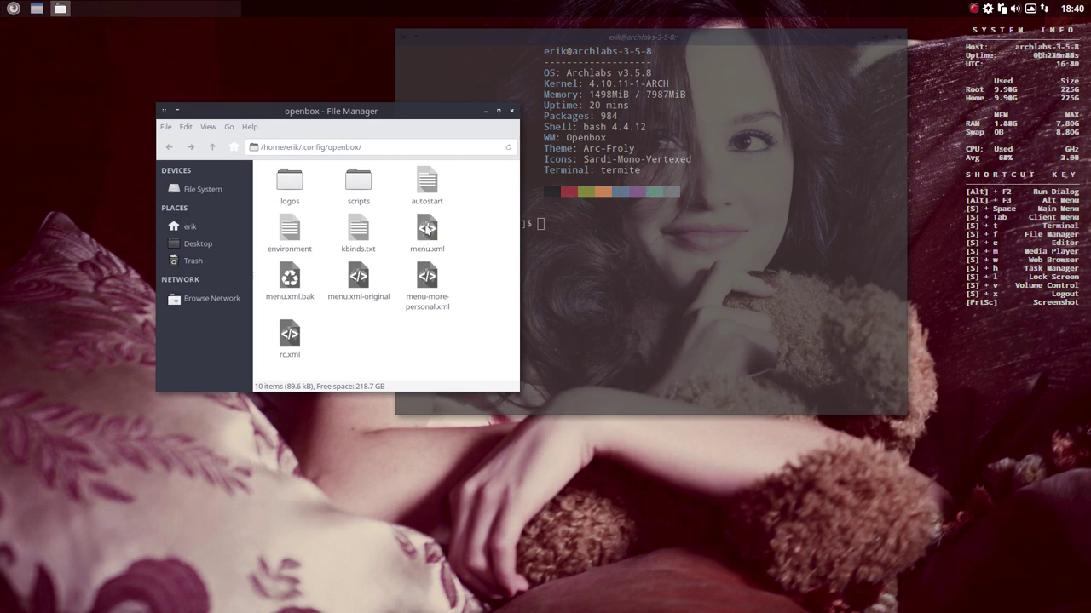
pyautogui.press('F2')
pyautogui.press('Right')
pyautogui.write('-obmen')
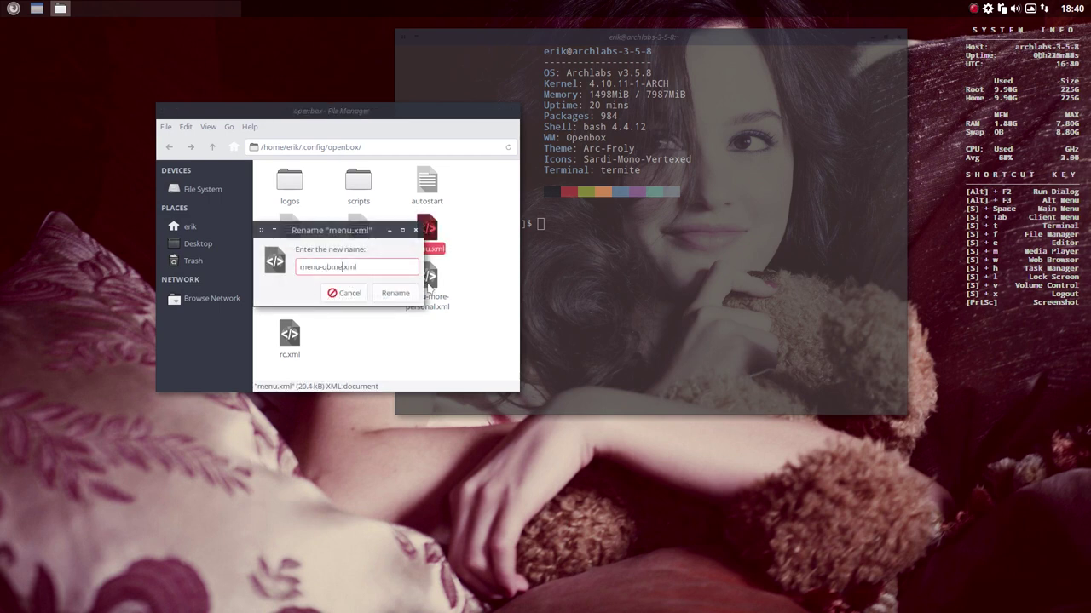
pyautogui.write('u-generated')
pyautogui.press('Return')
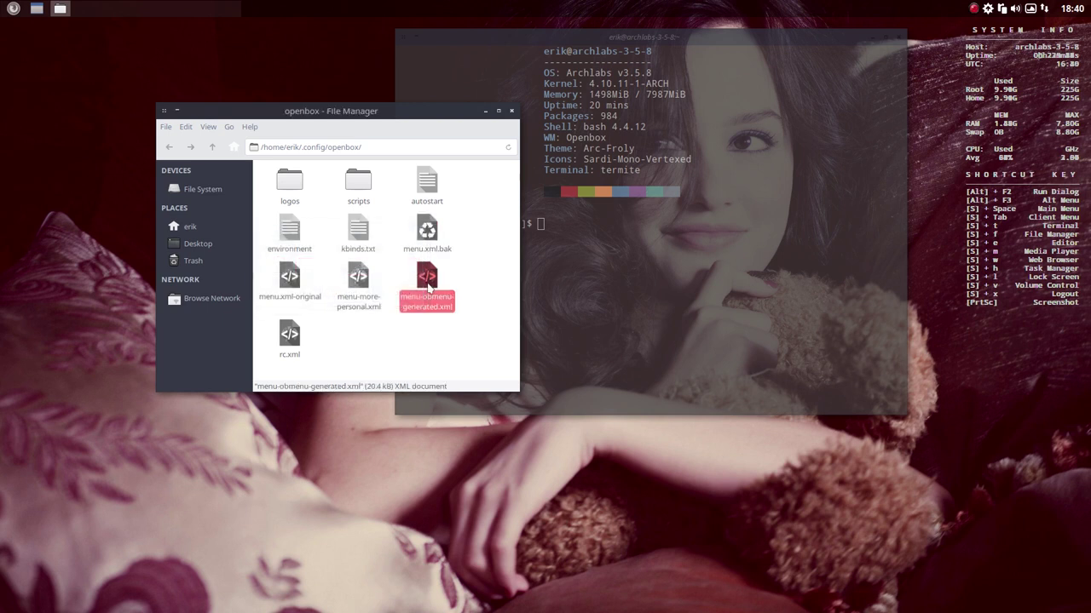
# - Rename menu.xml-original in the openbox folder back to menu.xml
pyautogui.click(290, 281)
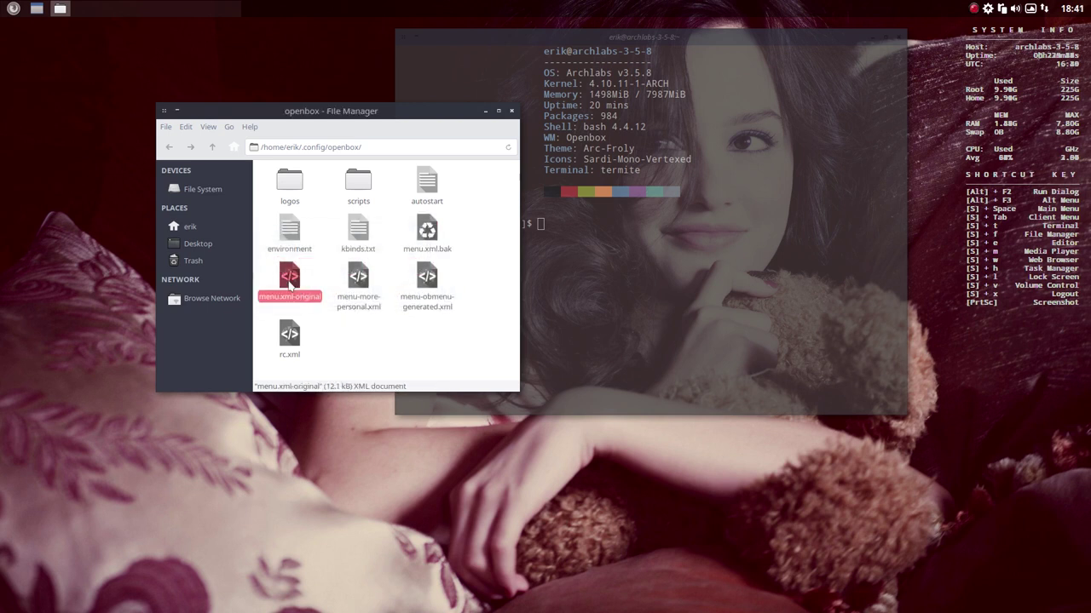
pyautogui.press('F2')
pyautogui.write('mxml-original')
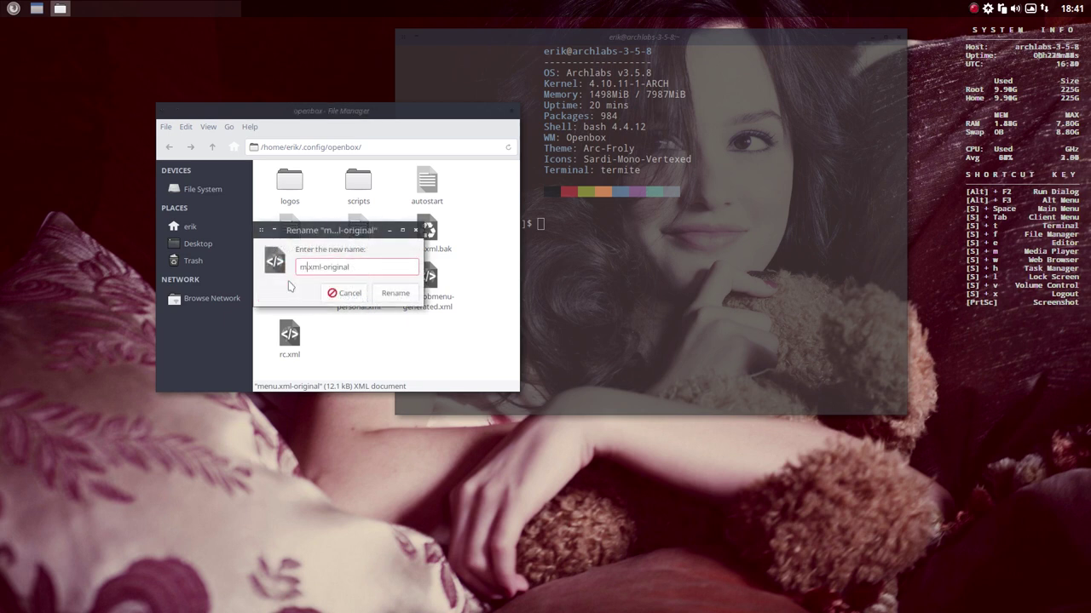
pyautogui.write('enu')
pyautogui.press('Delete')
pyautogui.press('Delete')
pyautogui.press('Delete')
pyautogui.press('Delete')
pyautogui.press('Delete')
pyautogui.press('Delete')
pyautogui.press('Return')
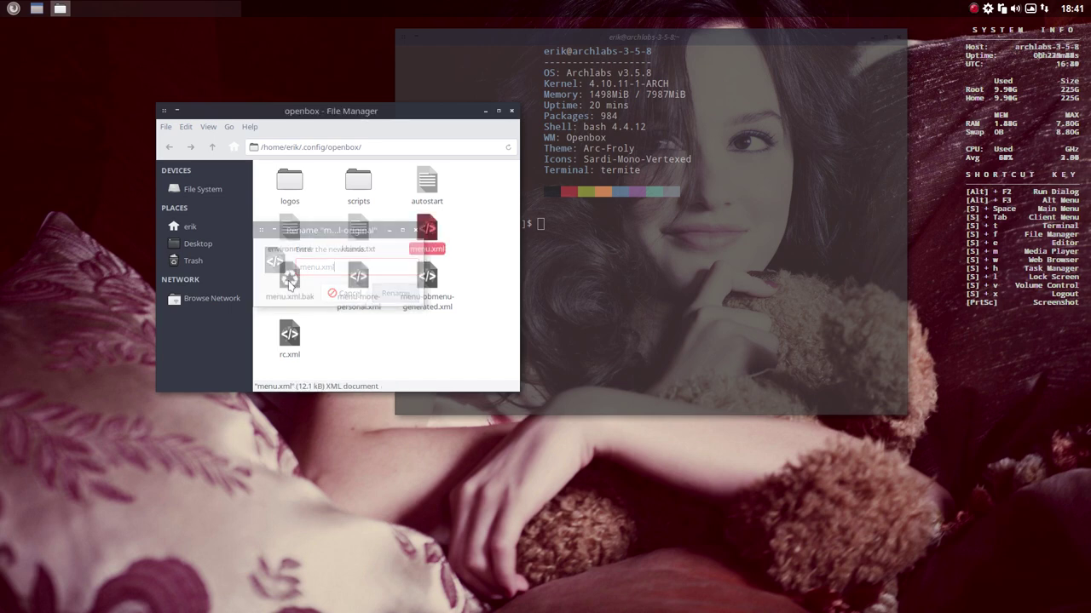
# - Look up the Openbox restart option in the desktop menu's preferences and restart Openbox to load the restored menu.xml
pyautogui.rightClick(140, 436)
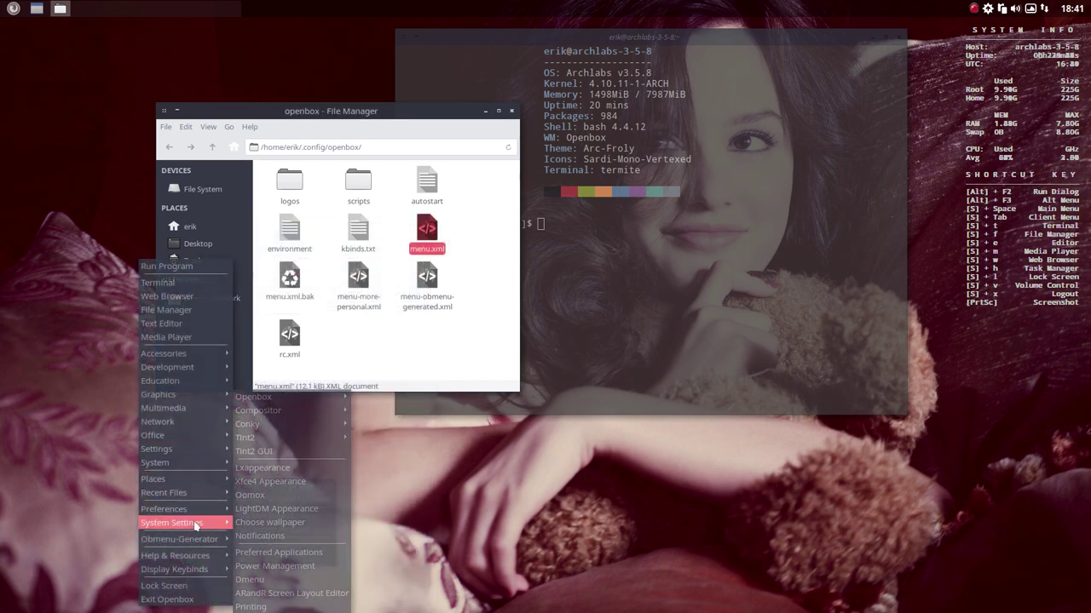
pyautogui.moveTo(209, 523)
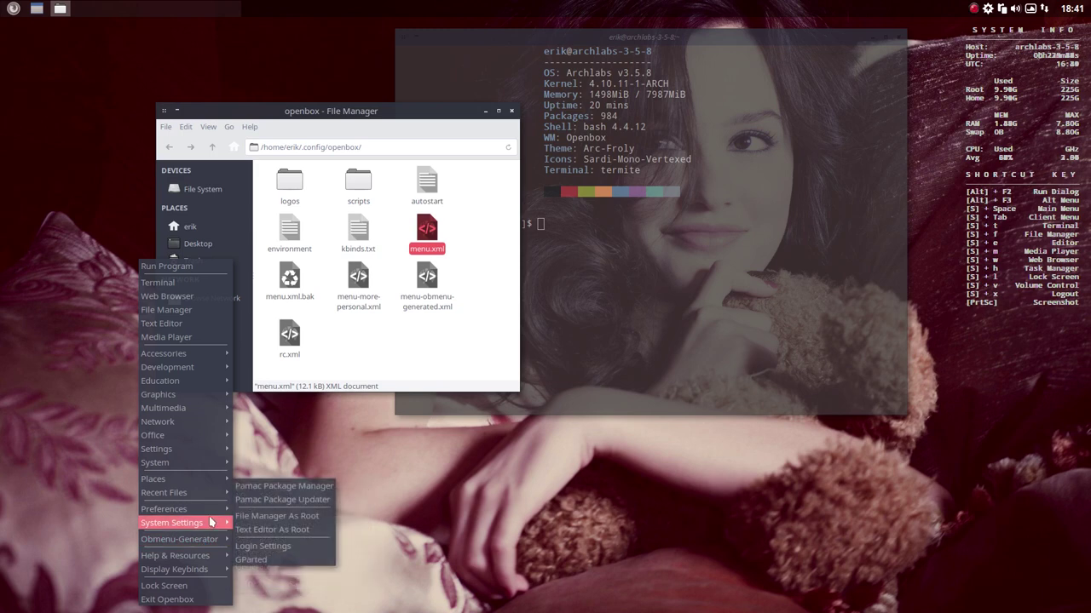
pyautogui.moveTo(336, 398)
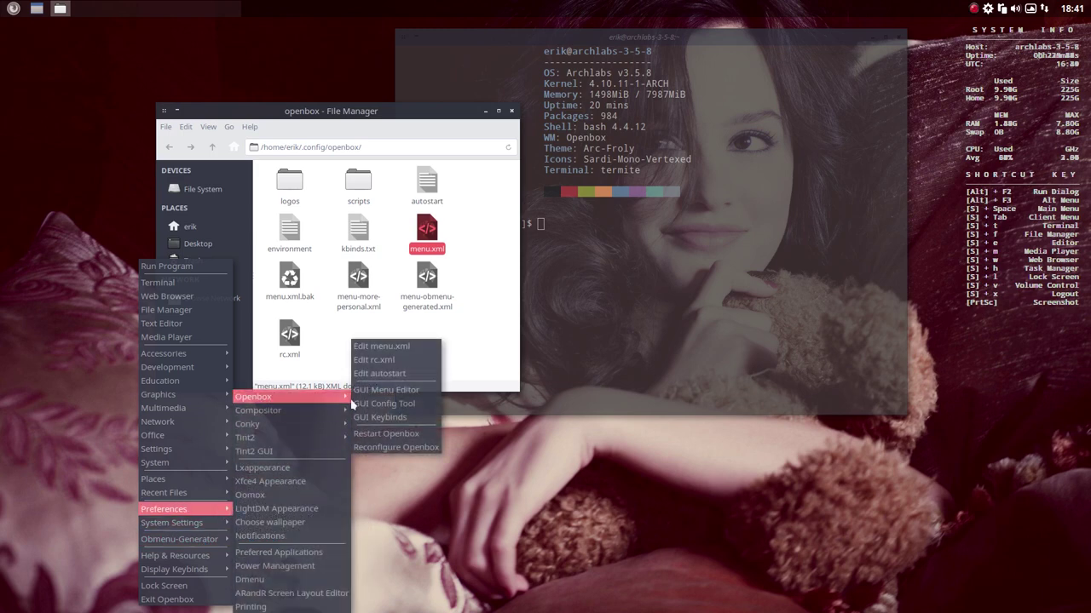
pyautogui.click(555, 487)
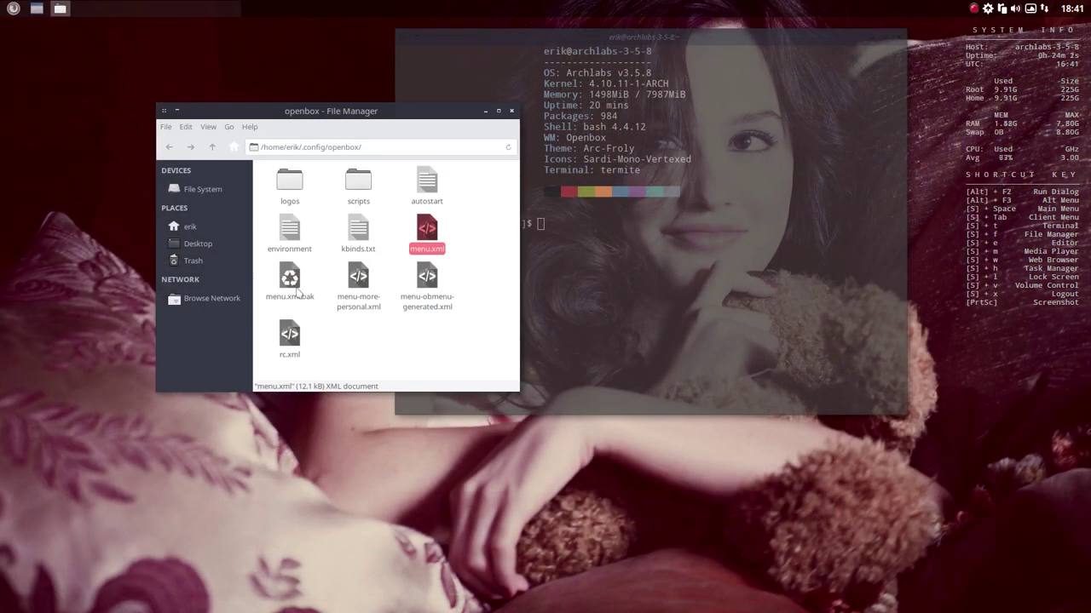
# - Check the reloaded ARCHLabs desktop menu, close it, and clear the file selection in the openbox folder
pyautogui.rightClick(128, 415)
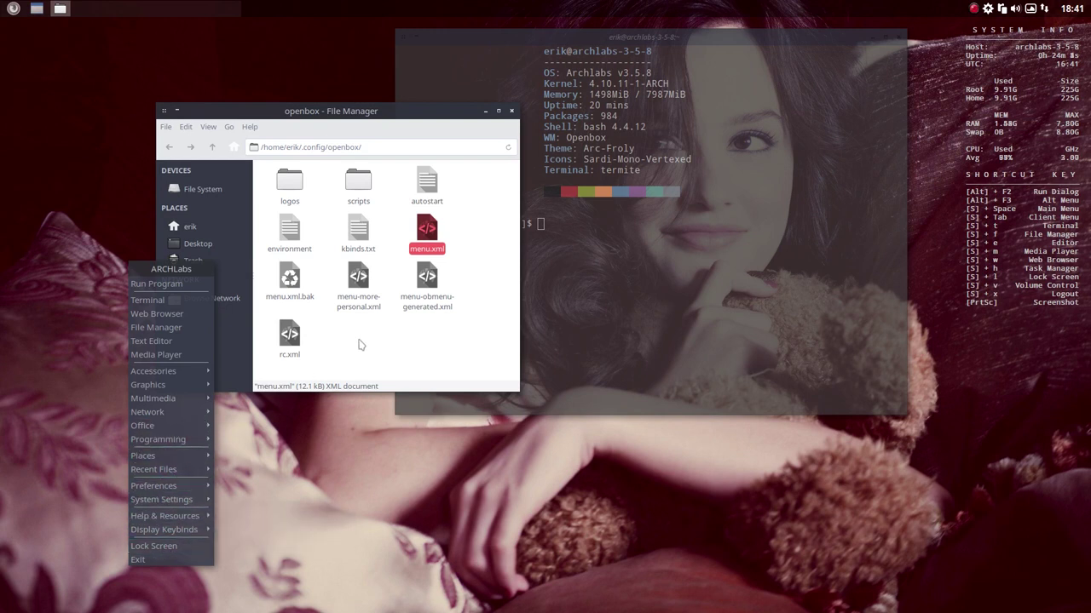
pyautogui.click(408, 336)
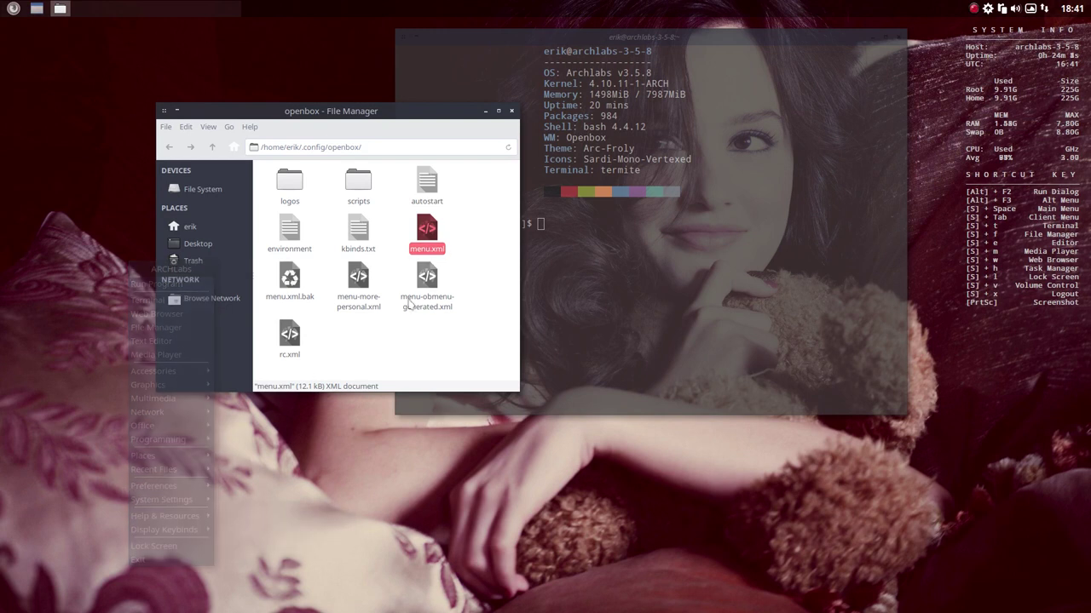
pyautogui.click(462, 265)
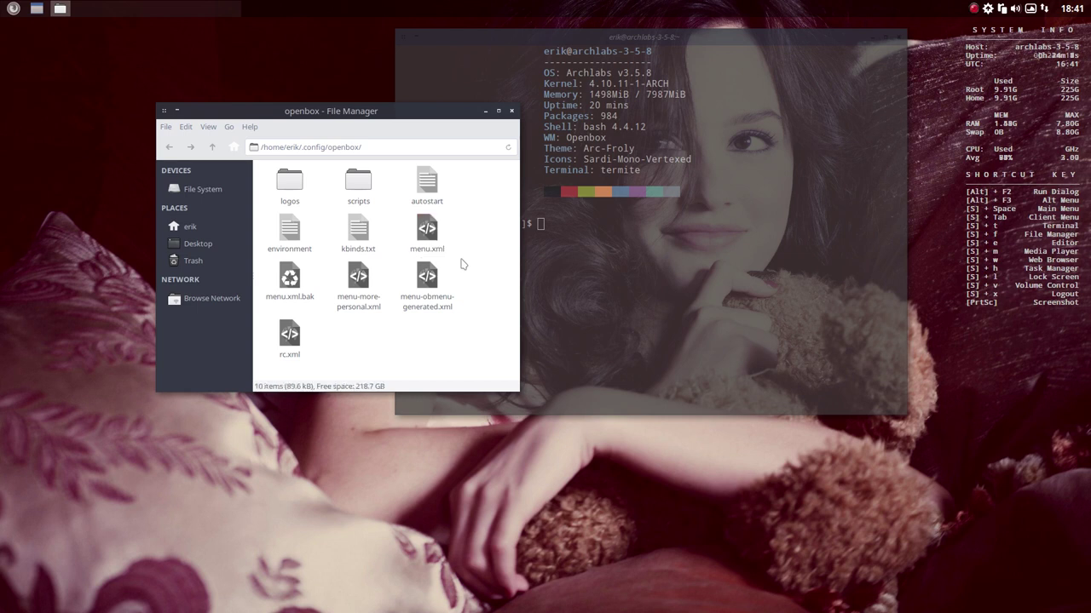